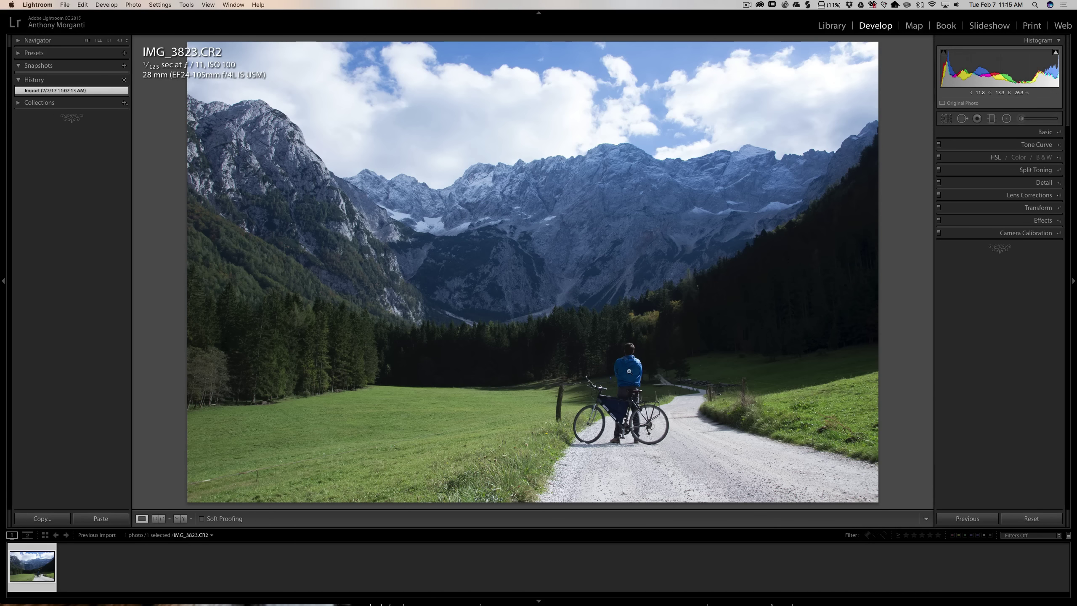
Open Crop & Straighten on the IMG_3823.CR2 cyclist photo in Develop
{"action": "left_click", "coordinate": [946, 118]}
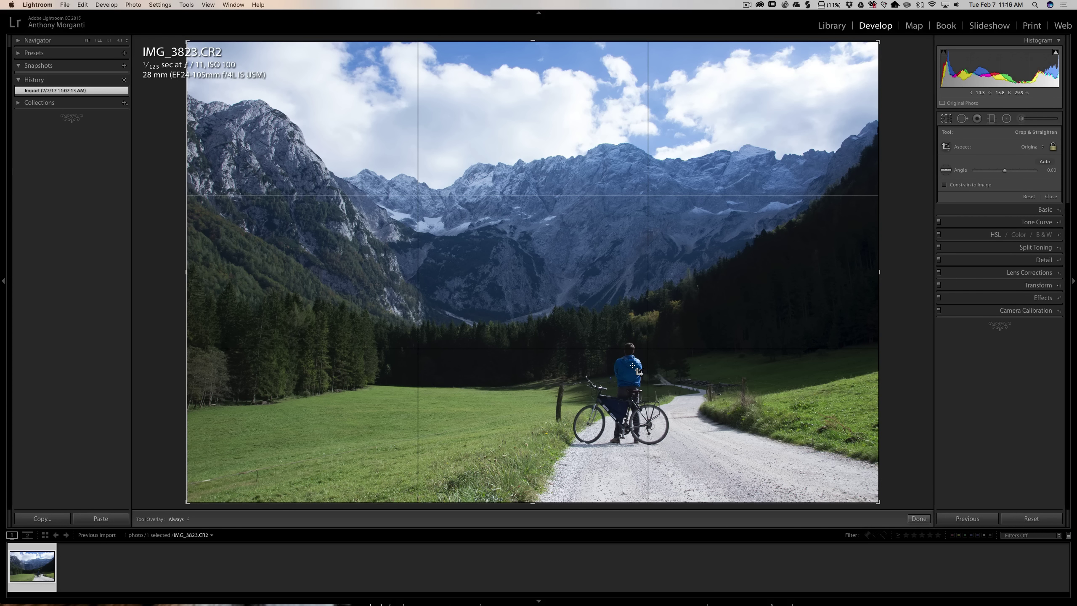
Exit Crop & Straighten without cropping, leaving the straighten angle at 0.00
{"action": "left_click", "coordinate": [946, 118]}
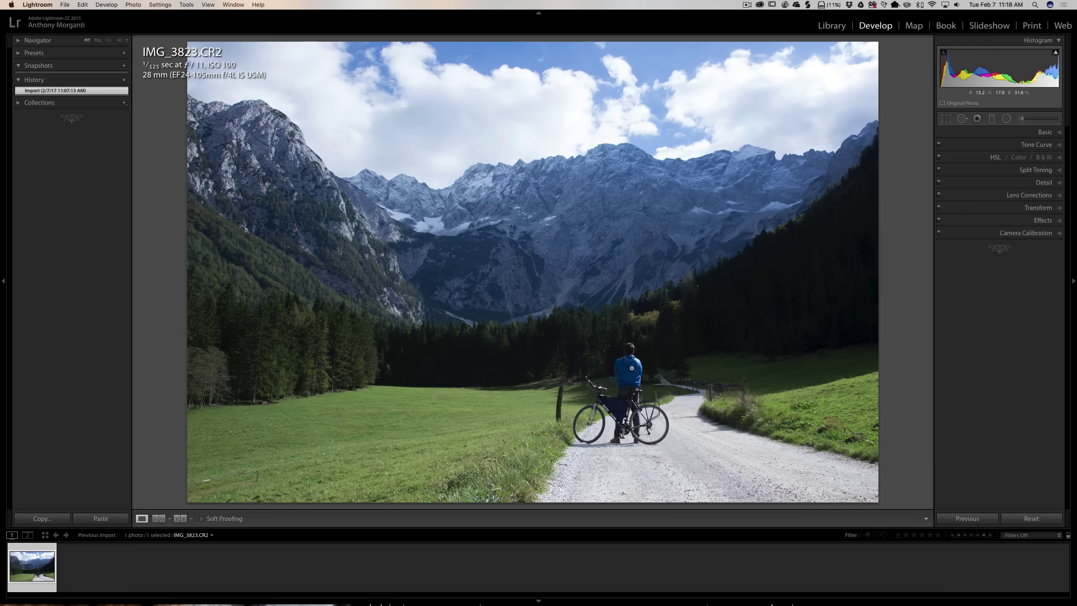
In Library, review the photo's focus points via Plug-in Extras > Show Focus Points, then close the viewer
{"action": "left_click", "coordinate": [831, 26]}
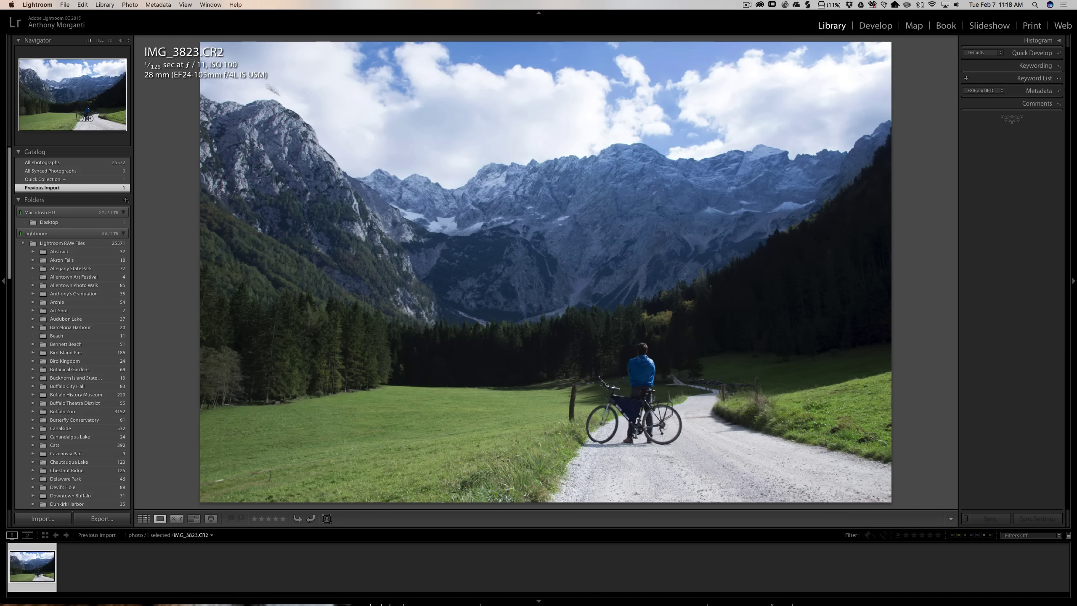
{"action": "left_click", "coordinate": [106, 4]}
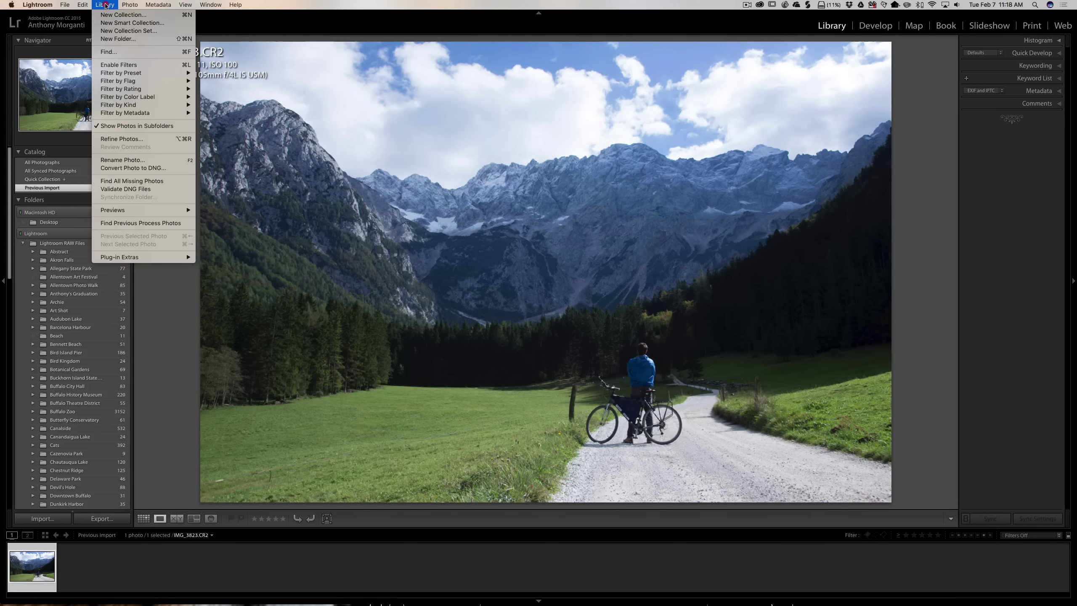
{"action": "mouse_move", "coordinate": [150, 260]}
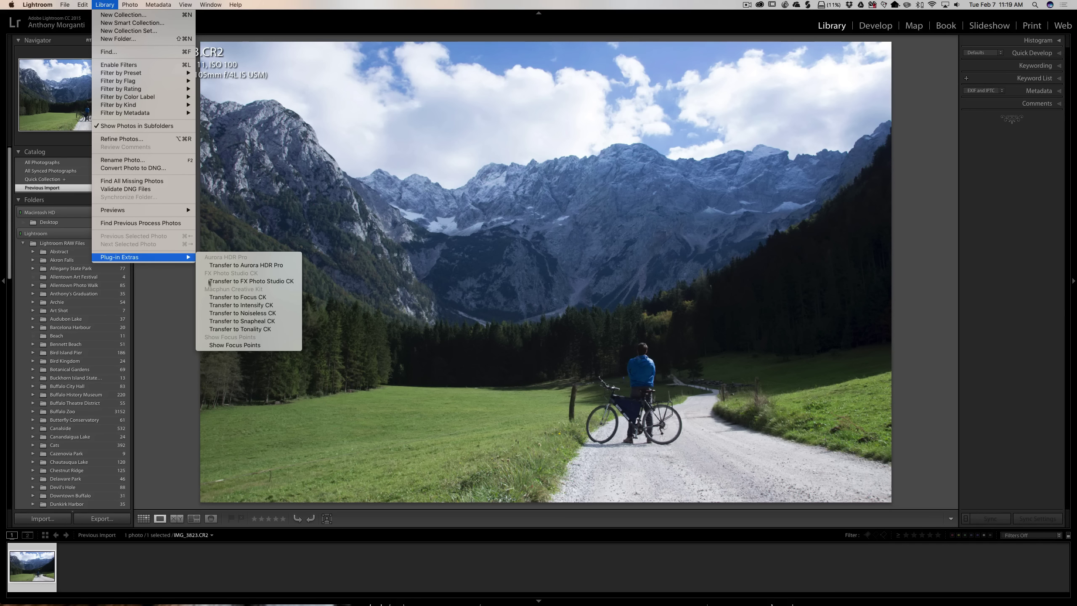
{"action": "left_click", "coordinate": [234, 346]}
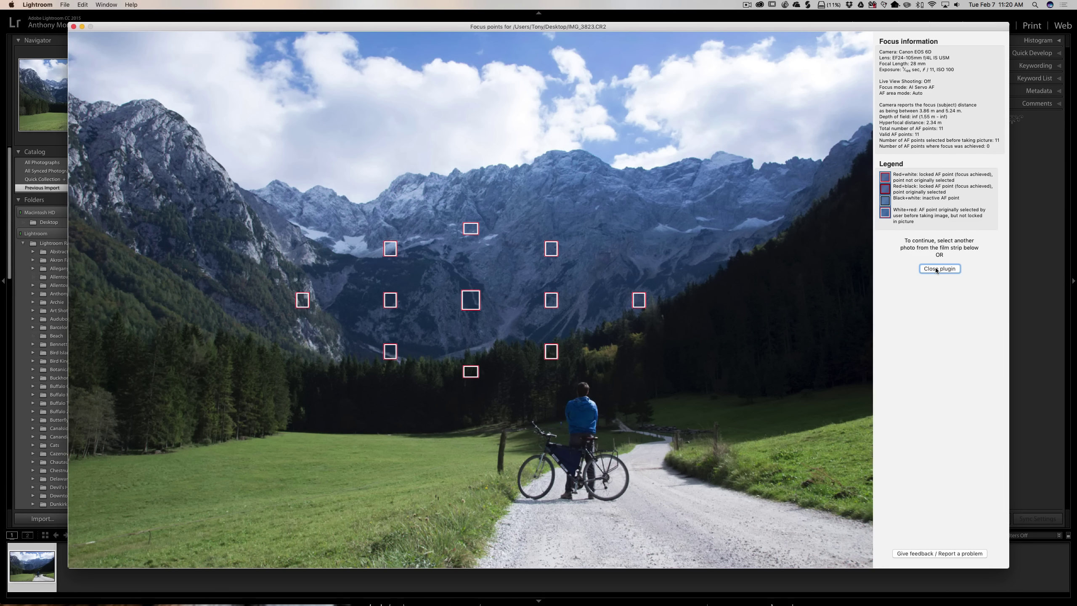
{"action": "left_click", "coordinate": [939, 269]}
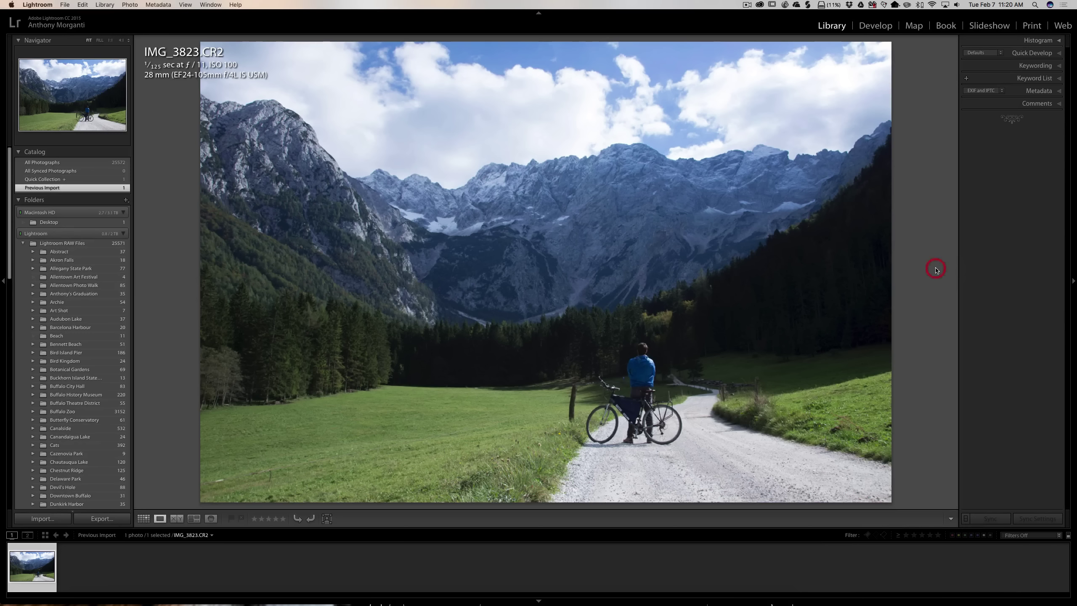
{"action": "left_click", "coordinate": [873, 25]}
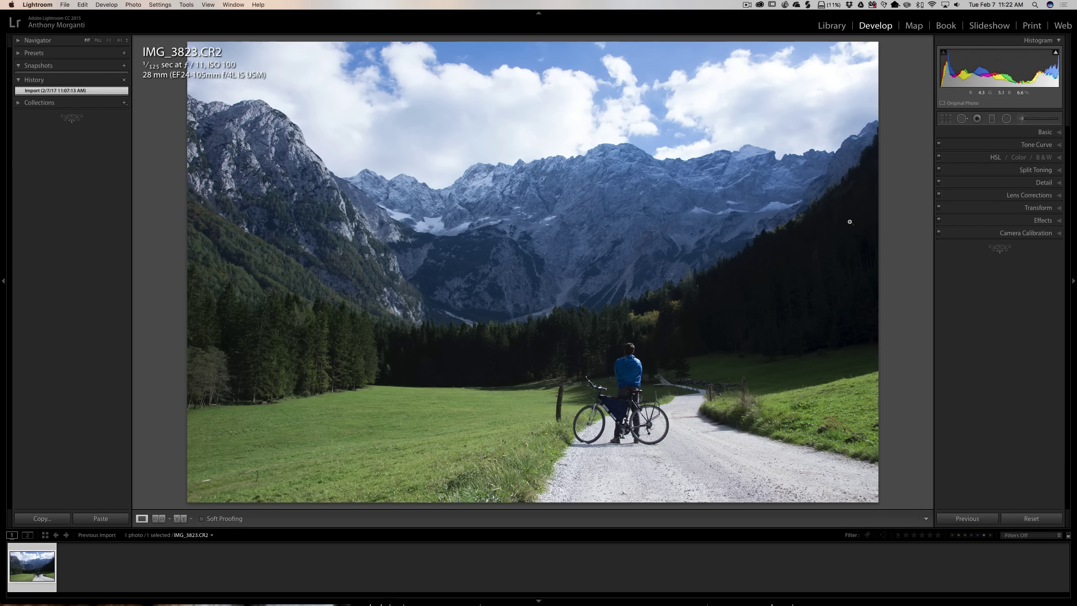
Enable Remove Chromatic Aberration and the Canon EF 24-105mm profile correction, comparing it on and off
{"action": "left_click", "coordinate": [1044, 132]}
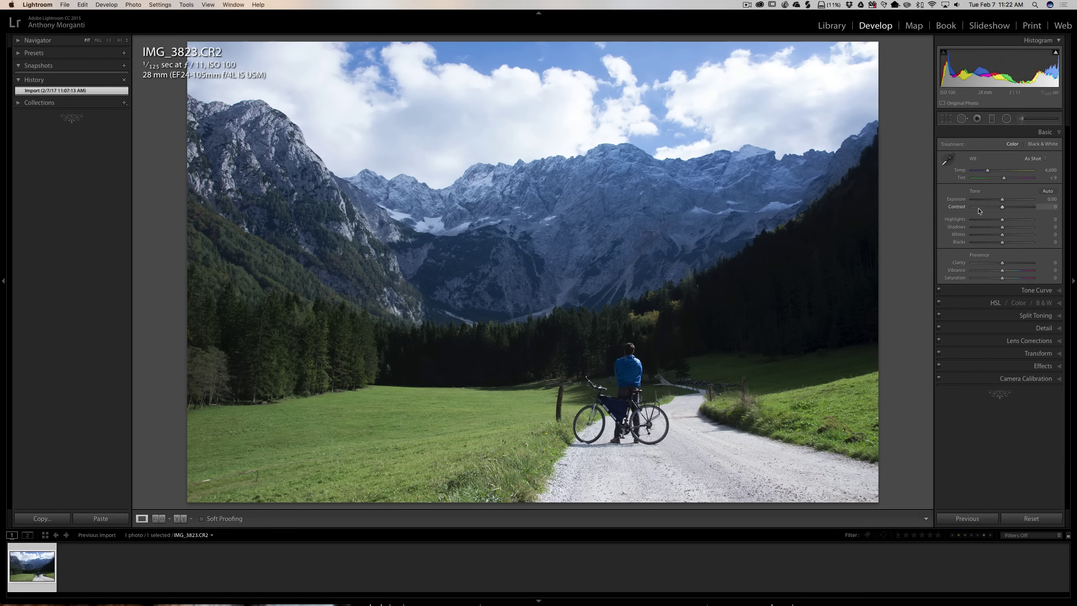
{"action": "left_click", "coordinate": [1043, 132]}
{"action": "left_click", "coordinate": [1025, 196]}
{"action": "left_click", "coordinate": [943, 220]}
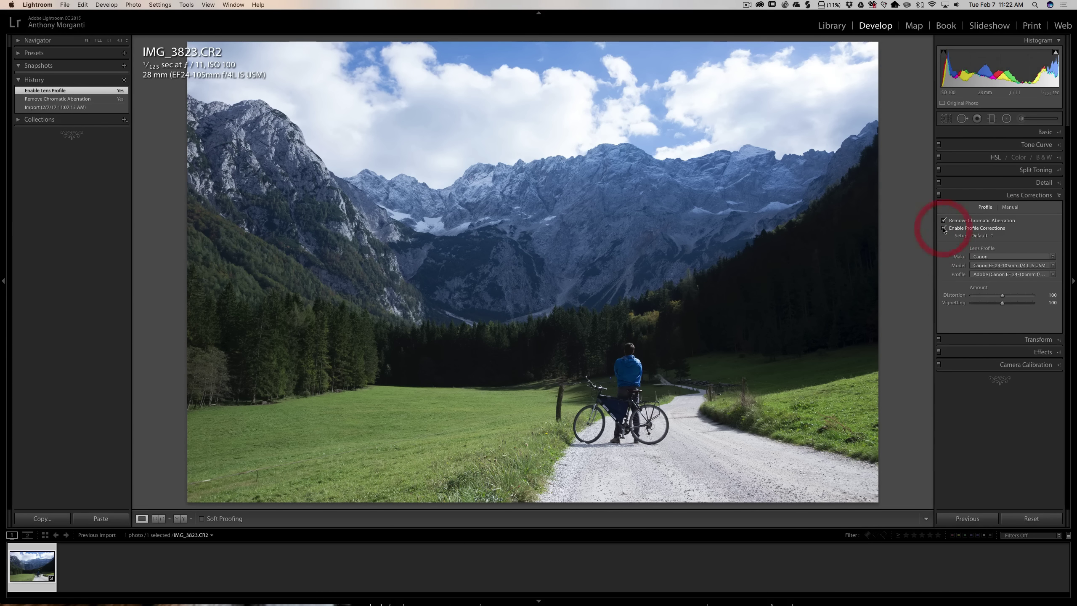
{"action": "left_click", "coordinate": [943, 228]}
{"action": "left_click", "coordinate": [944, 229]}
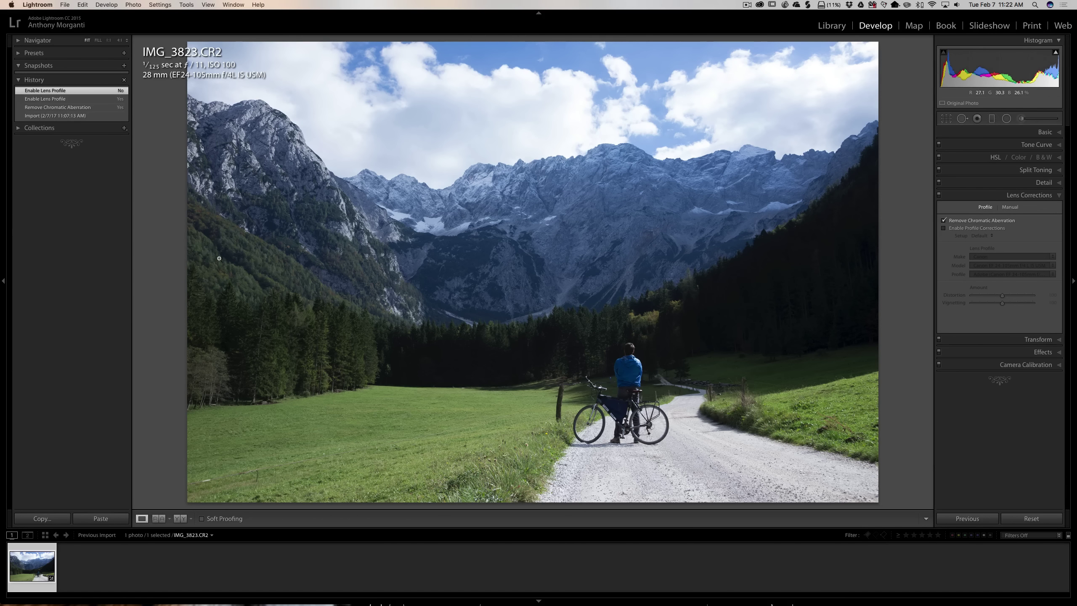
{"action": "left_click", "coordinate": [944, 229]}
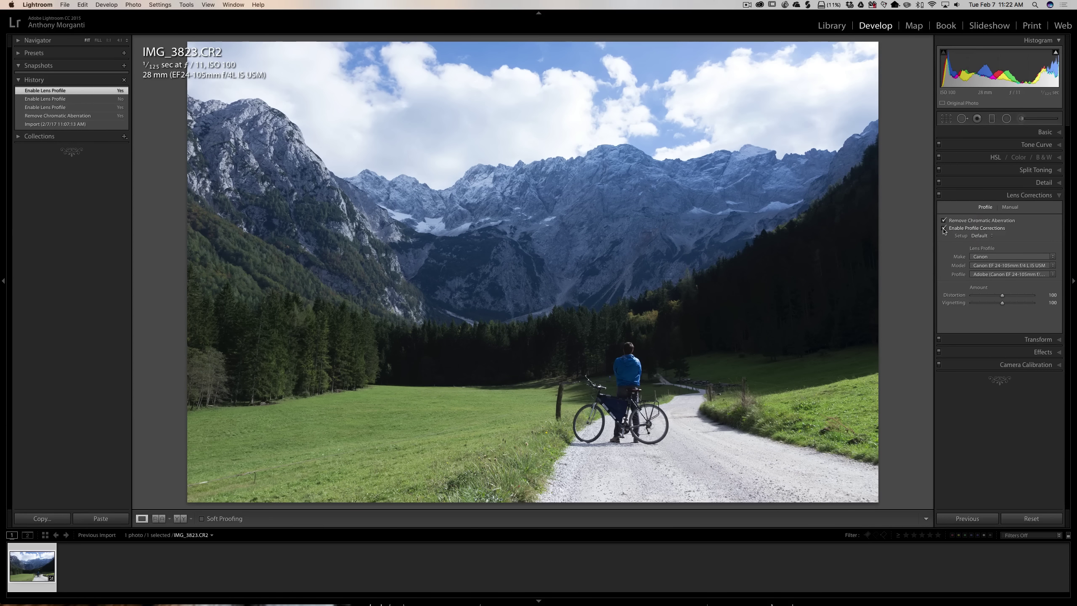
{"action": "left_click", "coordinate": [944, 230]}
{"action": "left_click", "coordinate": [944, 230]}
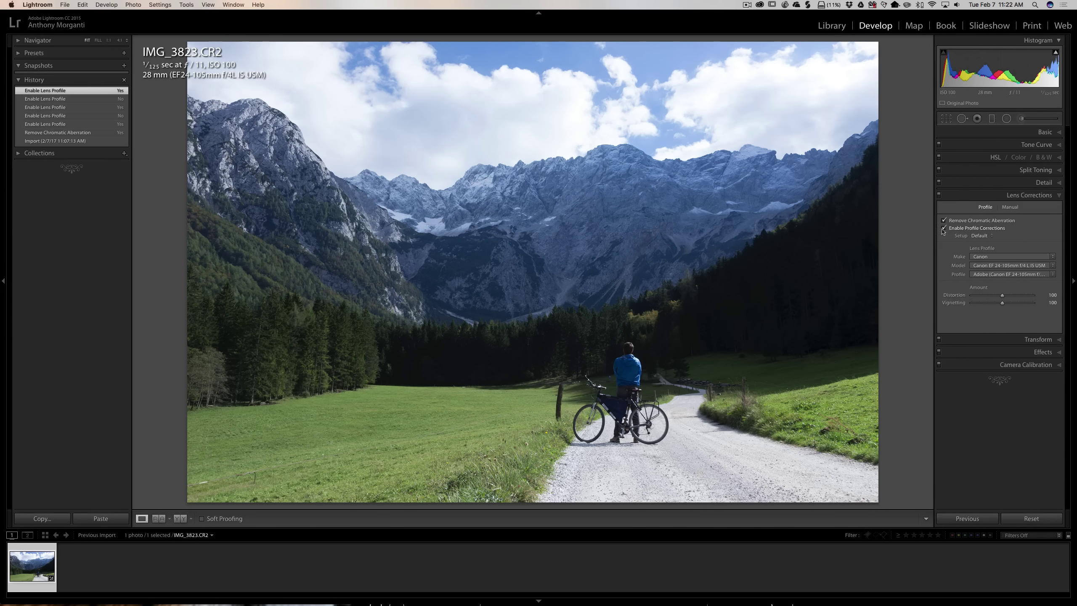
{"action": "left_click", "coordinate": [997, 197]}
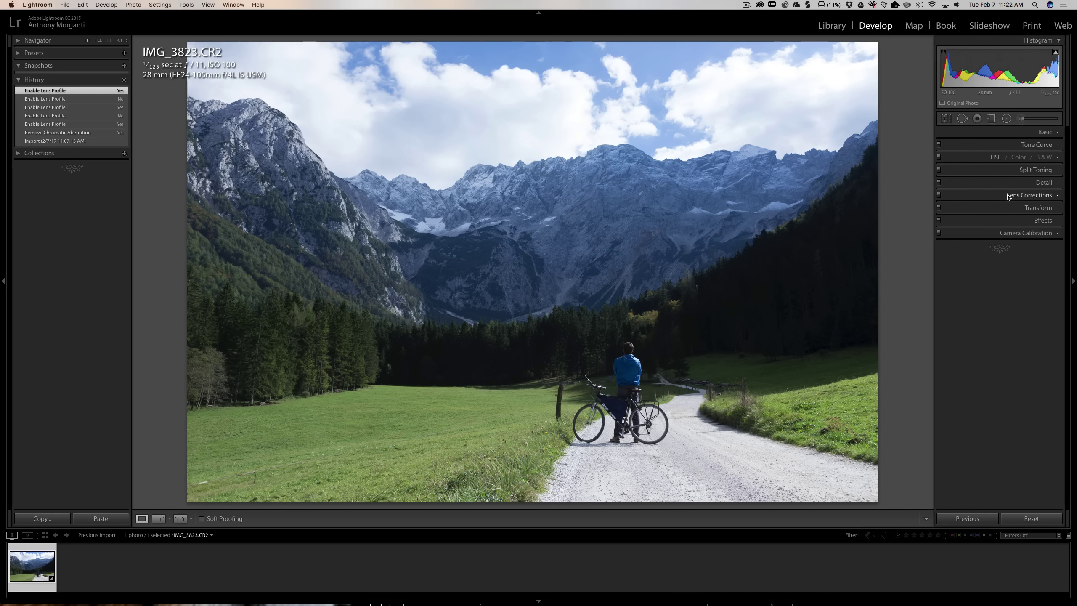
Try Highlights at -100 and +79 in the Basic panel, then reset it to 0
{"action": "left_click", "coordinate": [1009, 196]}
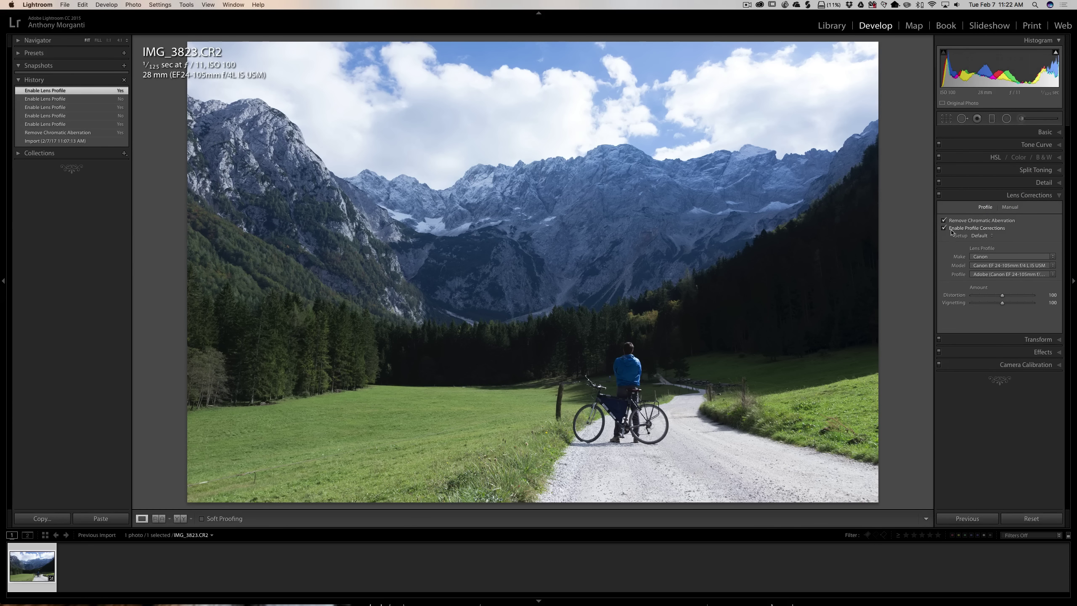
{"action": "left_click", "coordinate": [994, 196]}
{"action": "left_click", "coordinate": [1039, 132]}
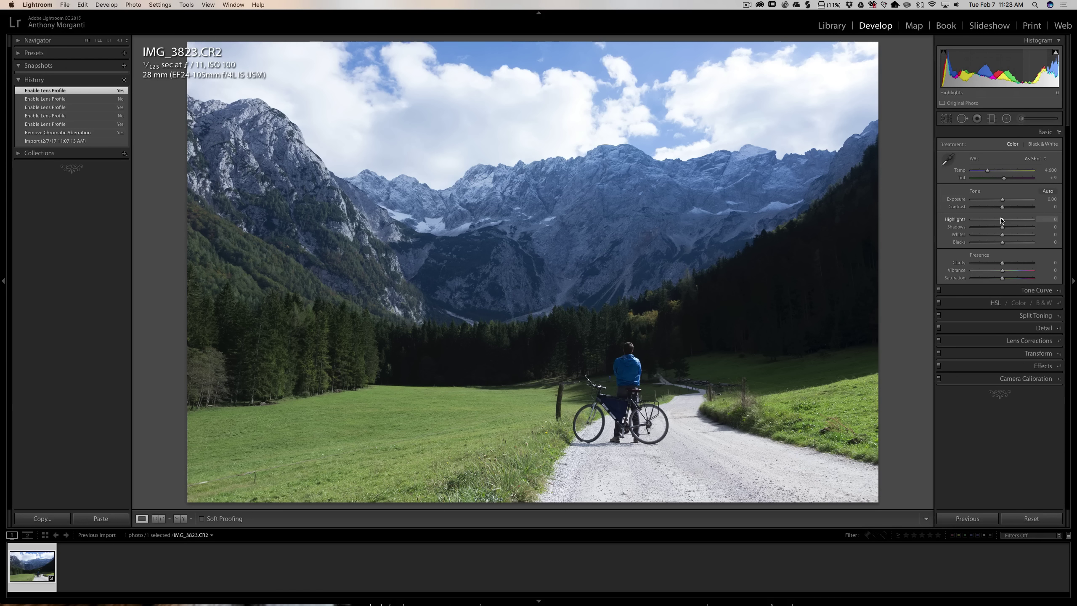
{"action": "left_click_drag", "start_coordinate": [1001, 220], "coordinate": [952, 221]}
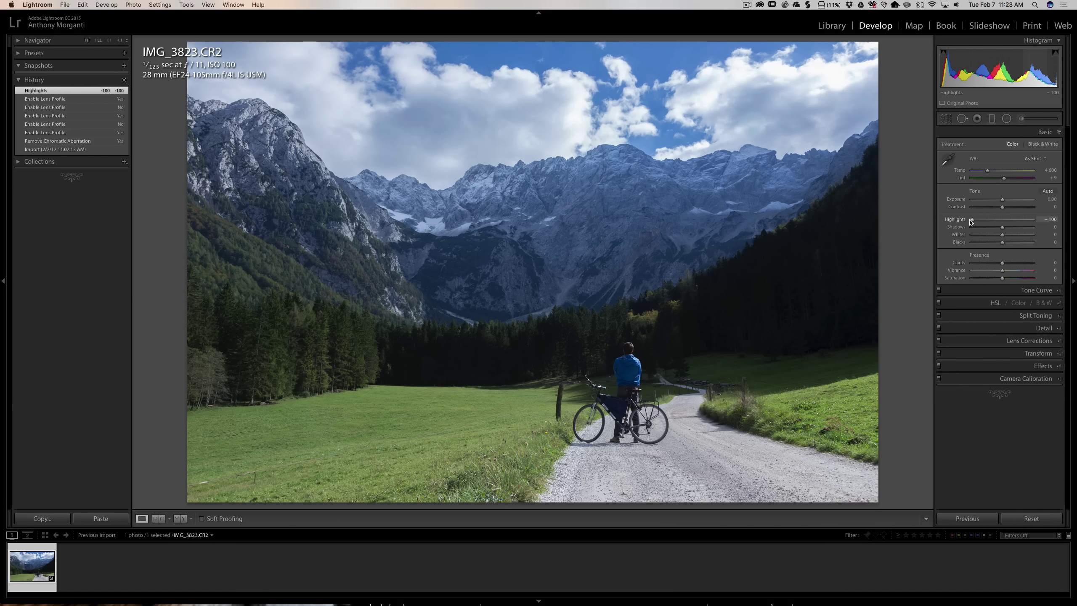
{"action": "mouse_move", "coordinate": [971, 222]}
{"action": "left_mouse_down"}
{"action": "mouse_move", "coordinate": [991, 221]}
{"action": "mouse_move", "coordinate": [978, 222]}
{"action": "left_mouse_up"}
{"action": "double_click", "coordinate": [955, 219]}
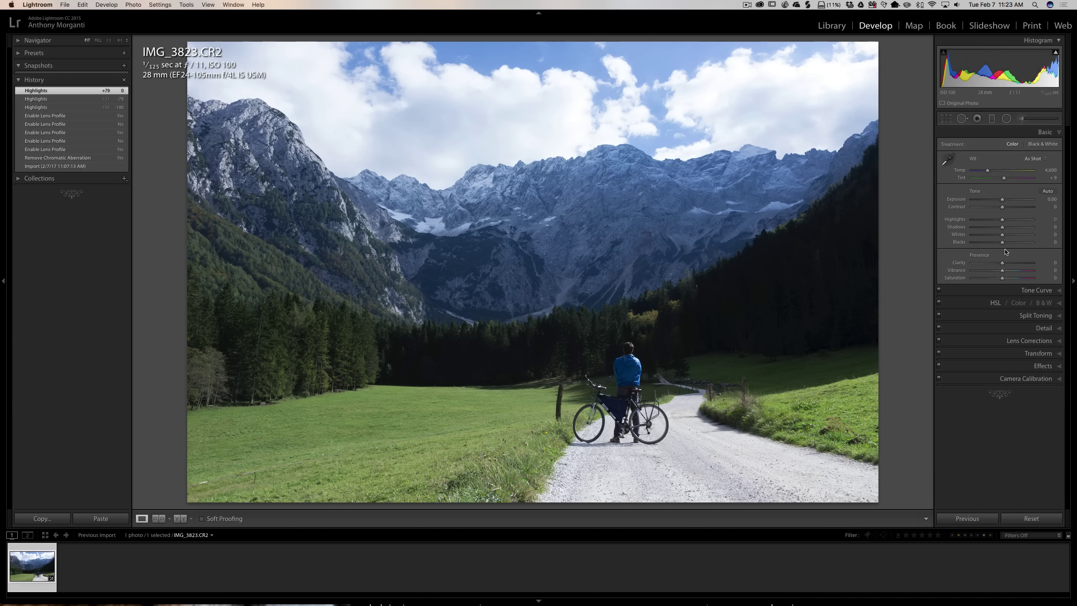
Check highlight clipping with J and lower Highlights to -39 to recover the clouds
{"action": "key", "text": "j"}
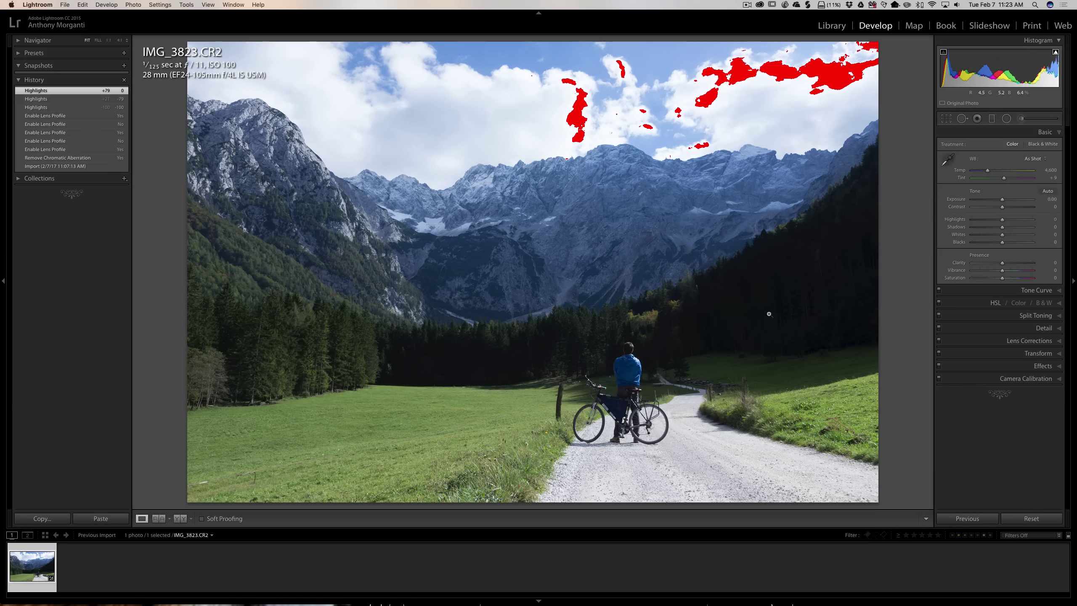
{"action": "key", "text": "j"}
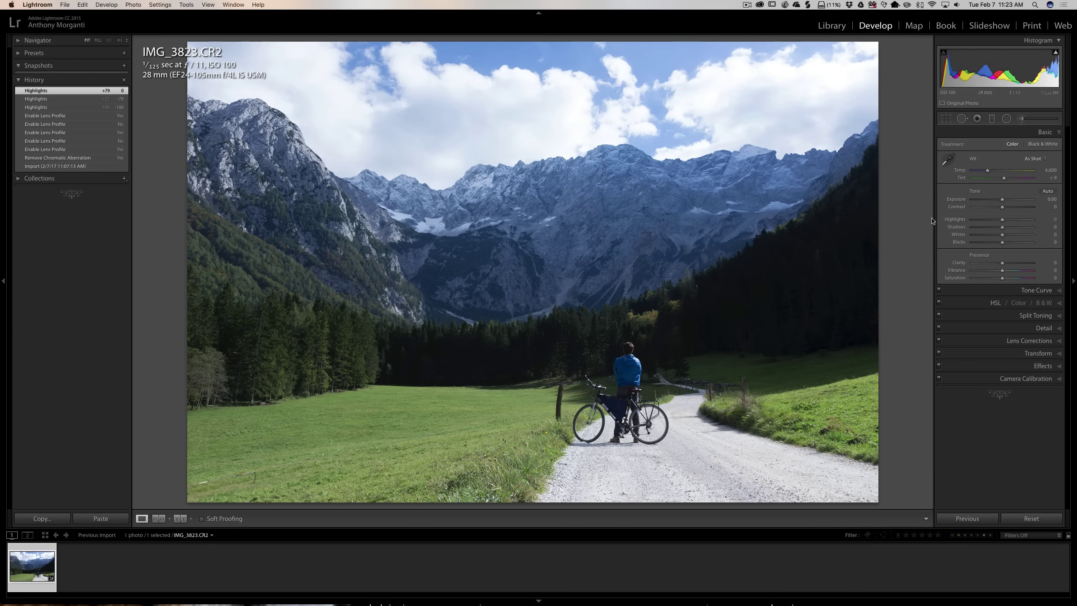
{"action": "key", "text": "j"}
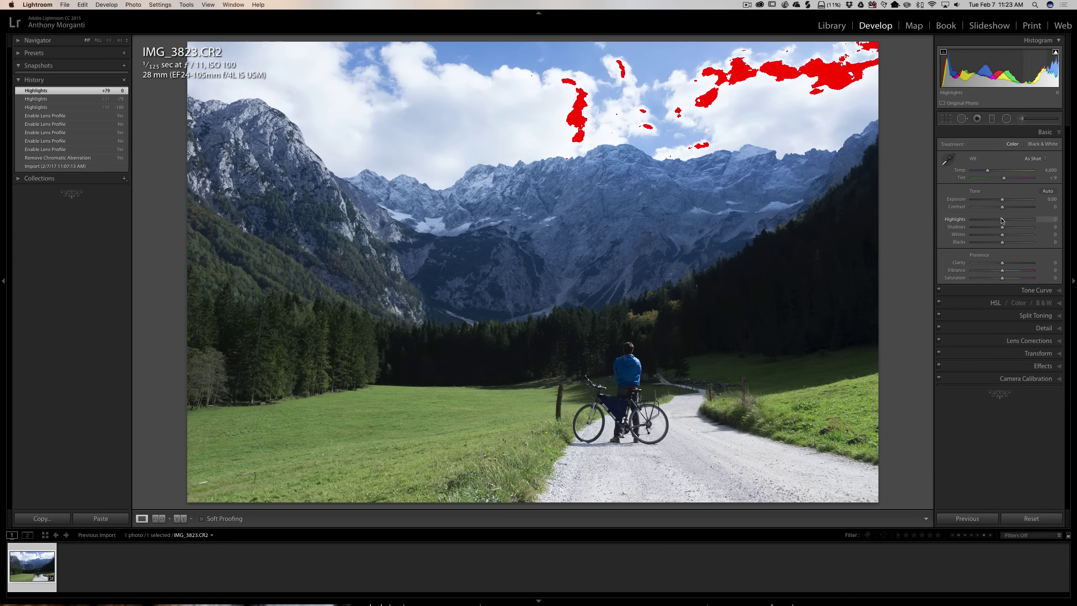
{"action": "left_click_drag", "start_coordinate": [1002, 219], "coordinate": [988, 220]}
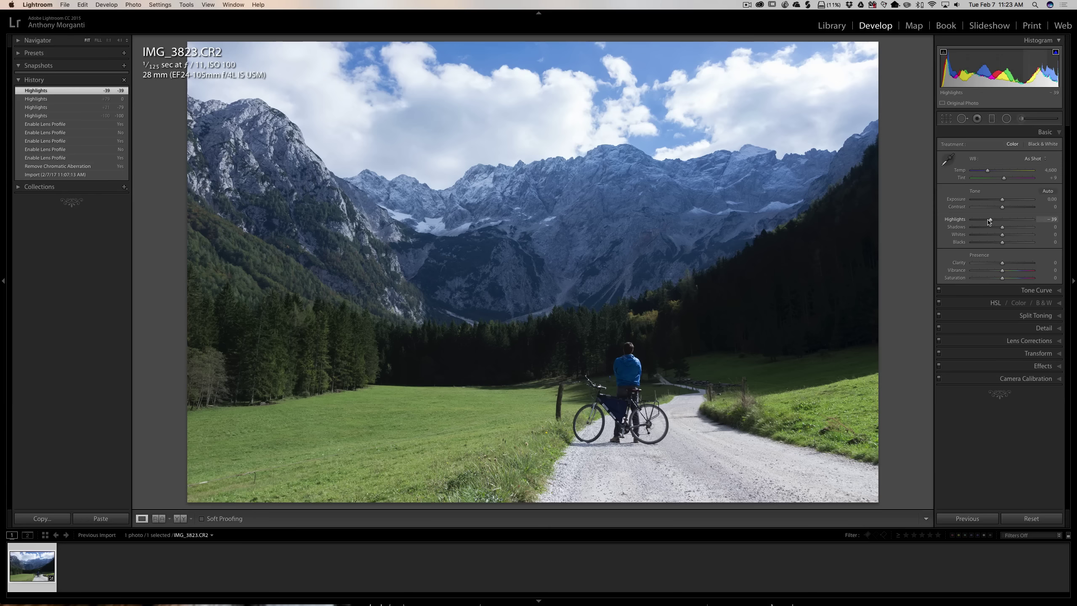
Set Highlights to -100, Shadows to +73 and Vibrance to +20
{"action": "key", "text": "j"}
{"action": "left_click_drag", "start_coordinate": [990, 221], "coordinate": [948, 224]}
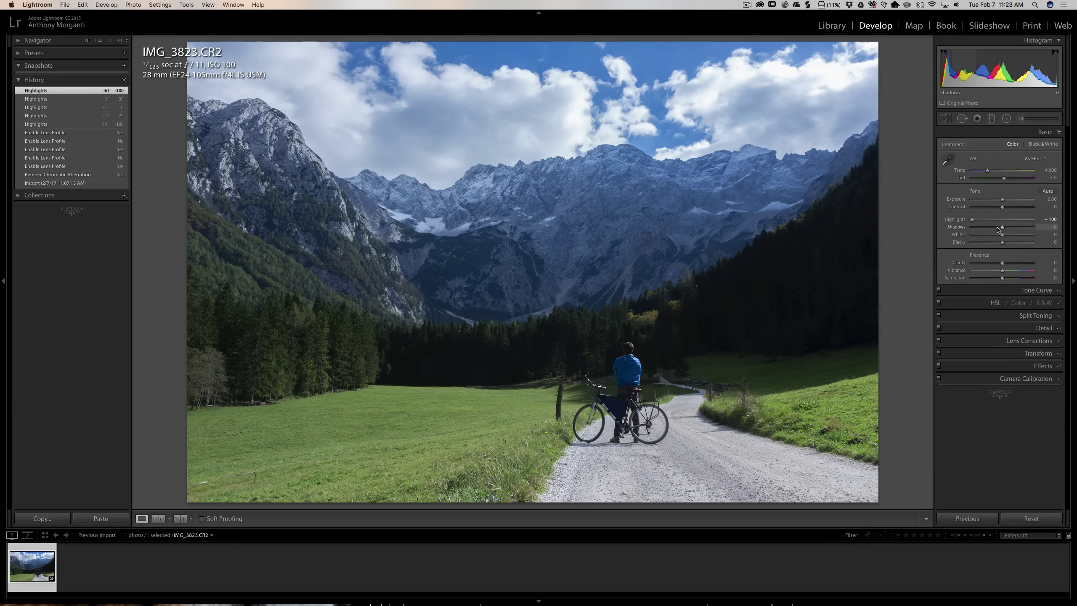
{"action": "left_click_drag", "start_coordinate": [998, 229], "coordinate": [1025, 227]}
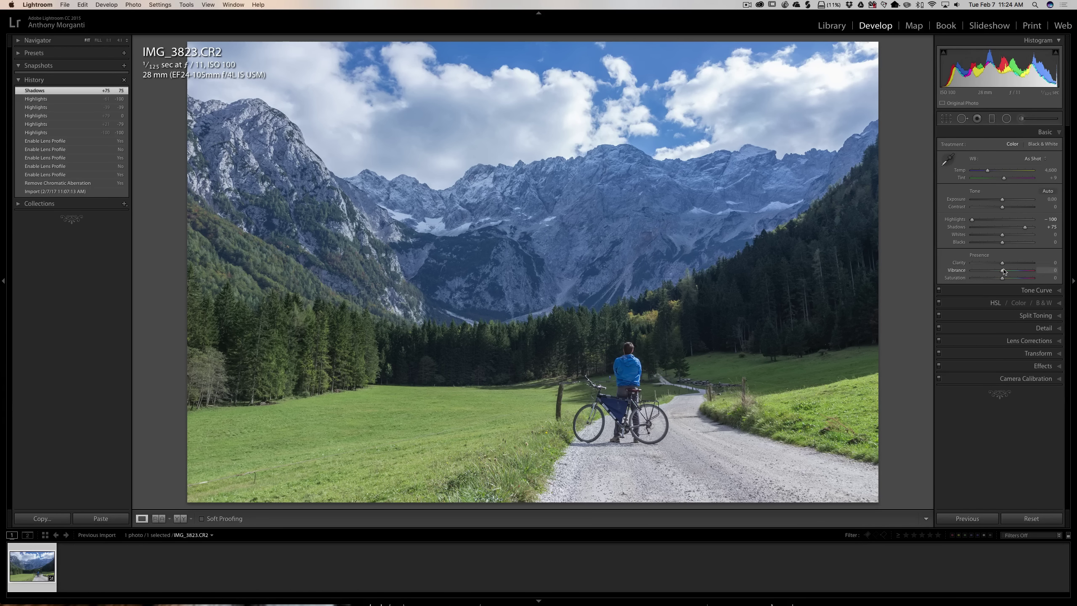
{"action": "left_click_drag", "start_coordinate": [1002, 271], "coordinate": [1006, 271]}
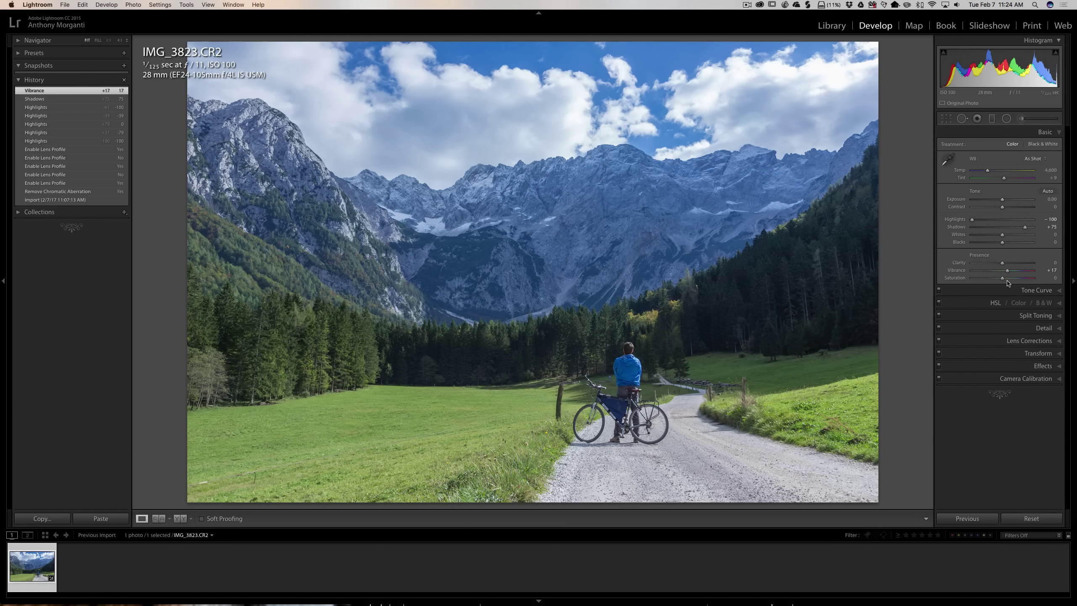
{"action": "left_click_drag", "start_coordinate": [1007, 272], "coordinate": [1008, 271]}
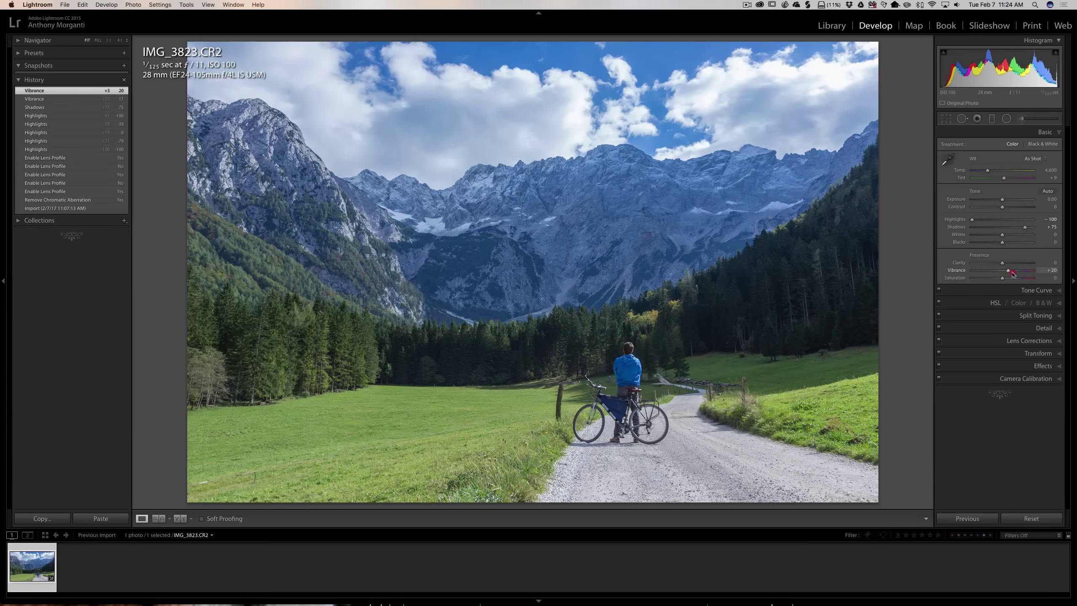
Apply the Medium Contrast point curve after briefly trying Strong Contrast
{"action": "left_click", "coordinate": [1027, 290]}
{"action": "left_click", "coordinate": [987, 247]}
{"action": "left_click", "coordinate": [987, 253]}
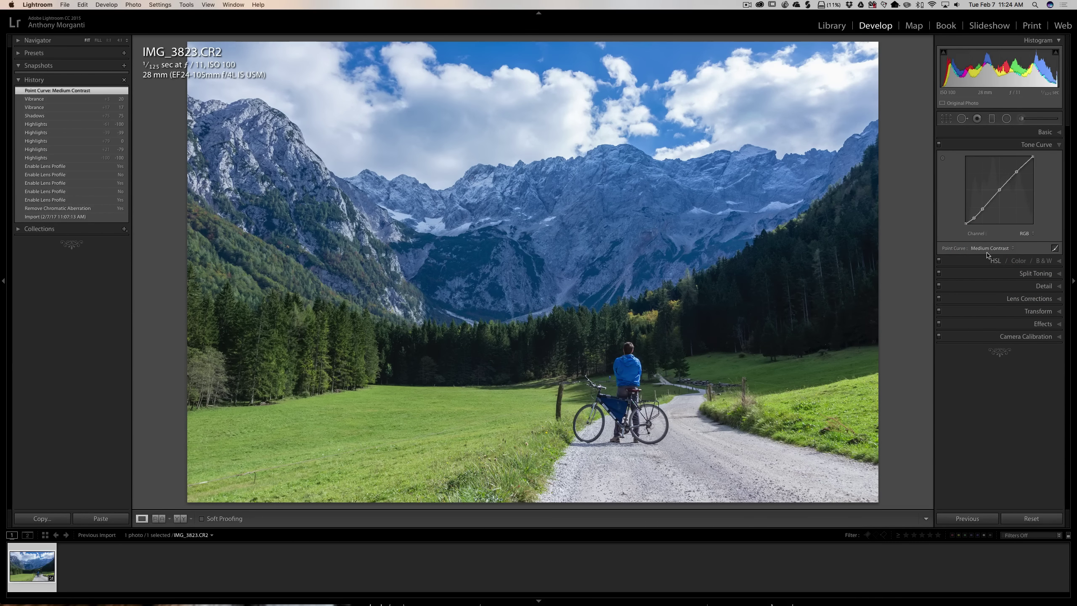
{"action": "left_click", "coordinate": [990, 248]}
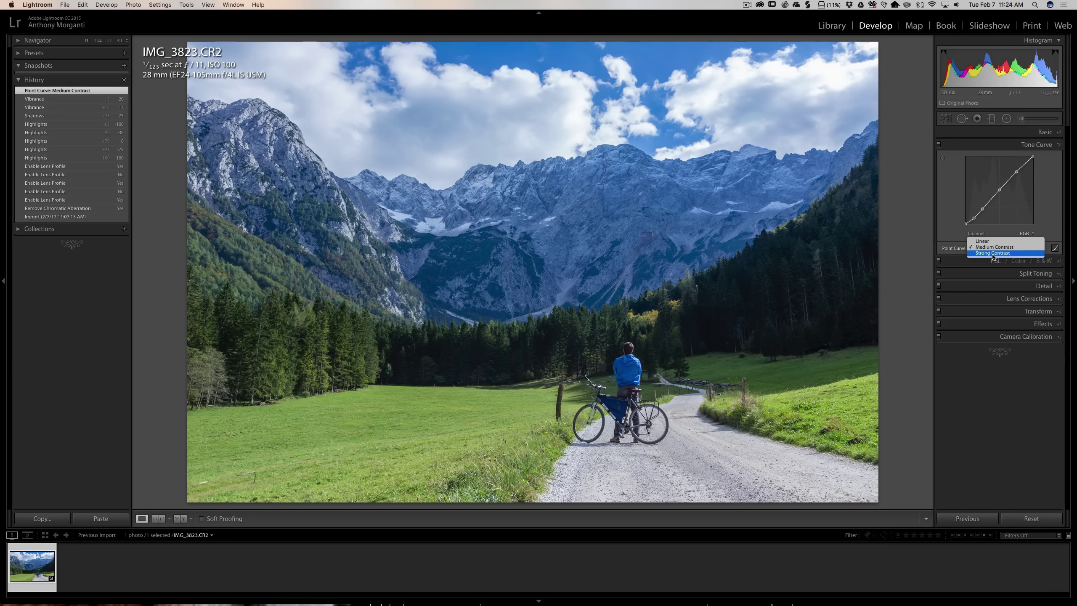
{"action": "left_click", "coordinate": [991, 253]}
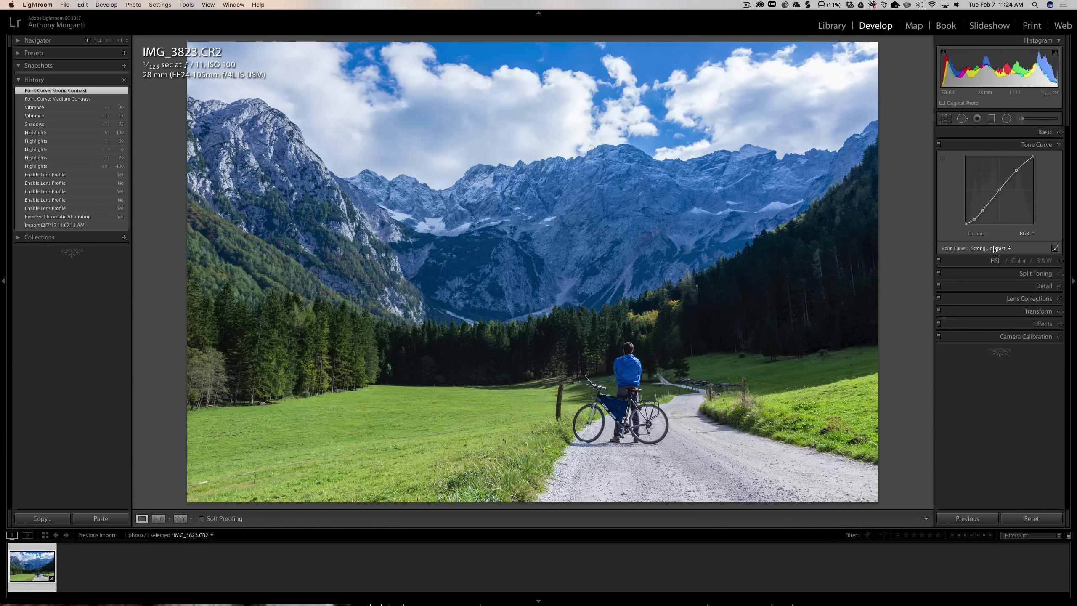
{"action": "left_click", "coordinate": [991, 248]}
{"action": "left_click", "coordinate": [992, 241]}
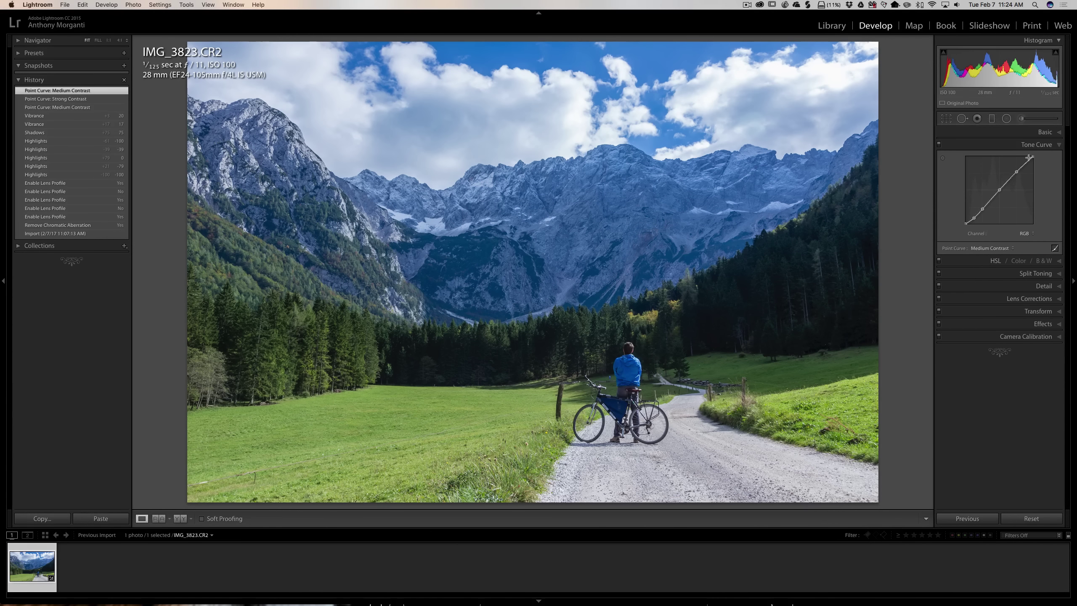
Raise Whites to +17 and turn on clipping warnings ahead of auto-setting Blacks
{"action": "left_click", "coordinate": [1045, 133]}
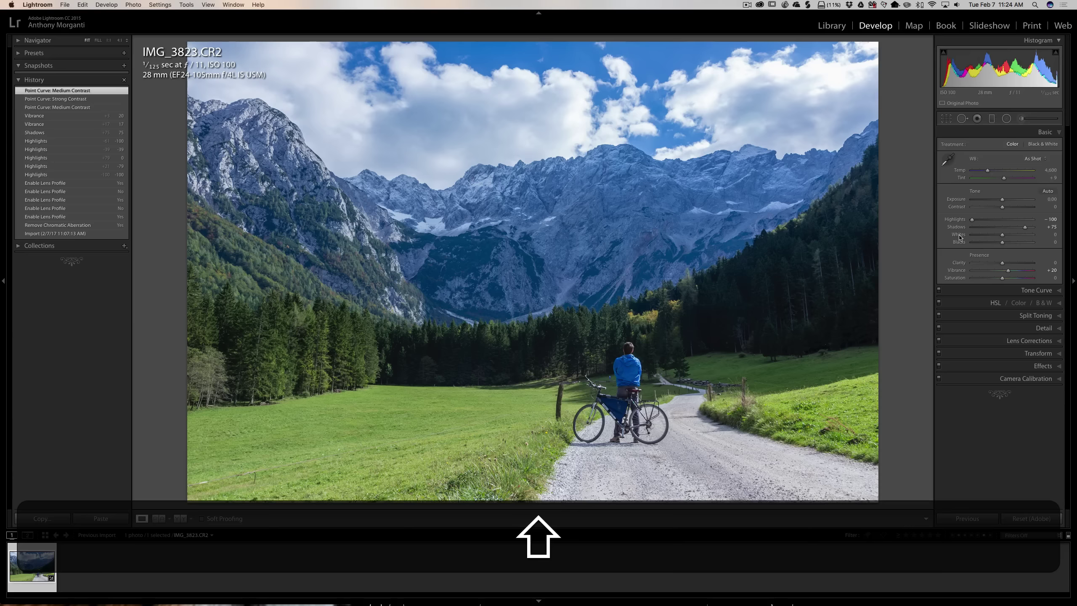
{"action": "left_click_drag", "start_coordinate": [960, 236], "coordinate": [960, 237]}
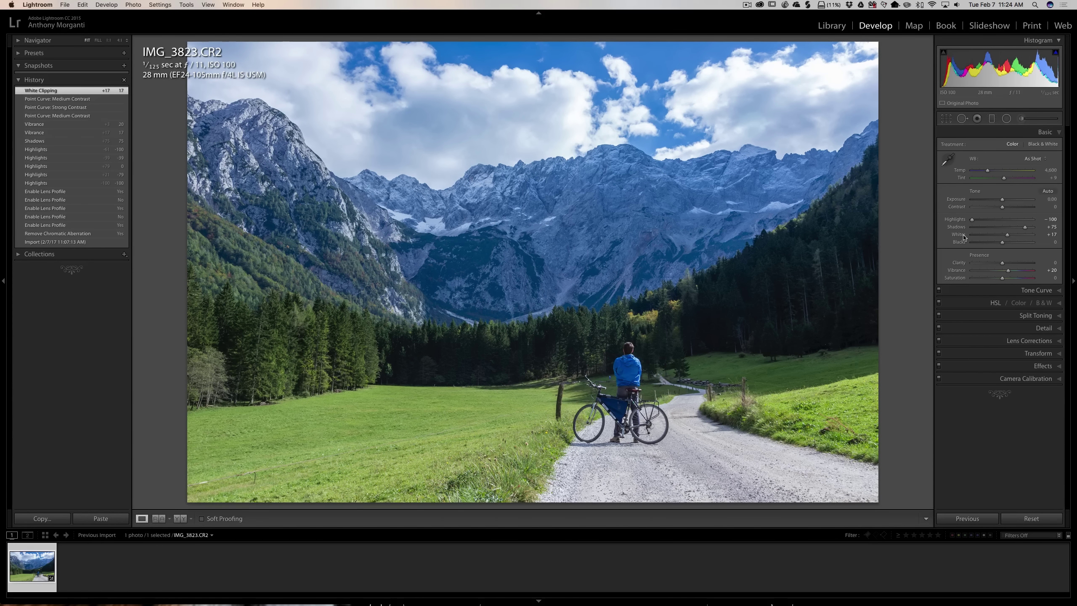
{"action": "key", "text": "j"}
{"action": "key", "text": "j"}
{"action": "key", "text": "shift"}
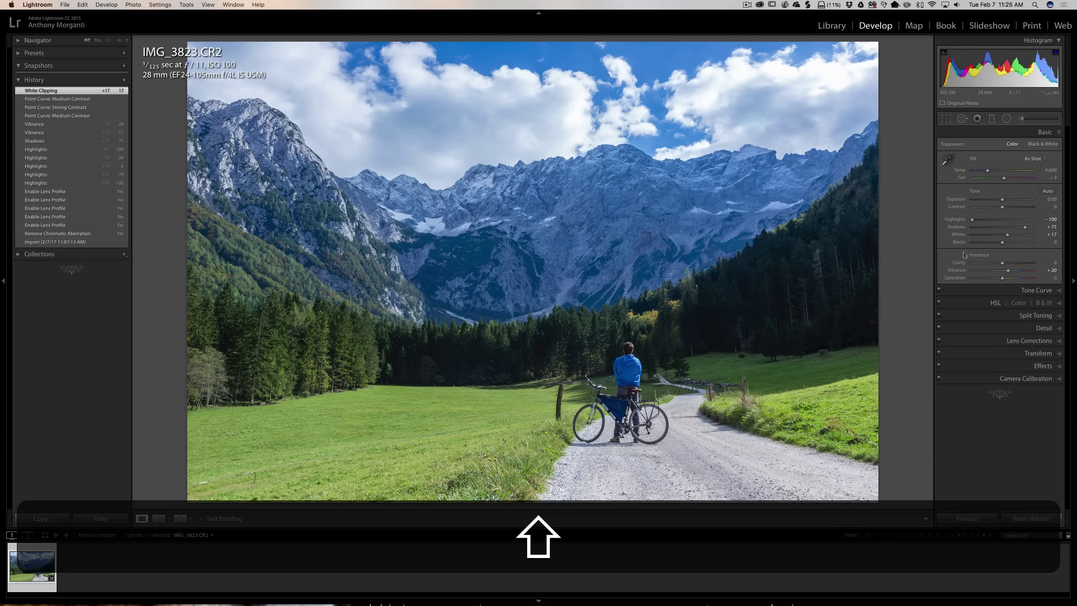
Auto-set the black point, then raise Blacks to about -16 while checking clipping
{"action": "double_click", "coordinate": [959, 243], "text": "shift"}
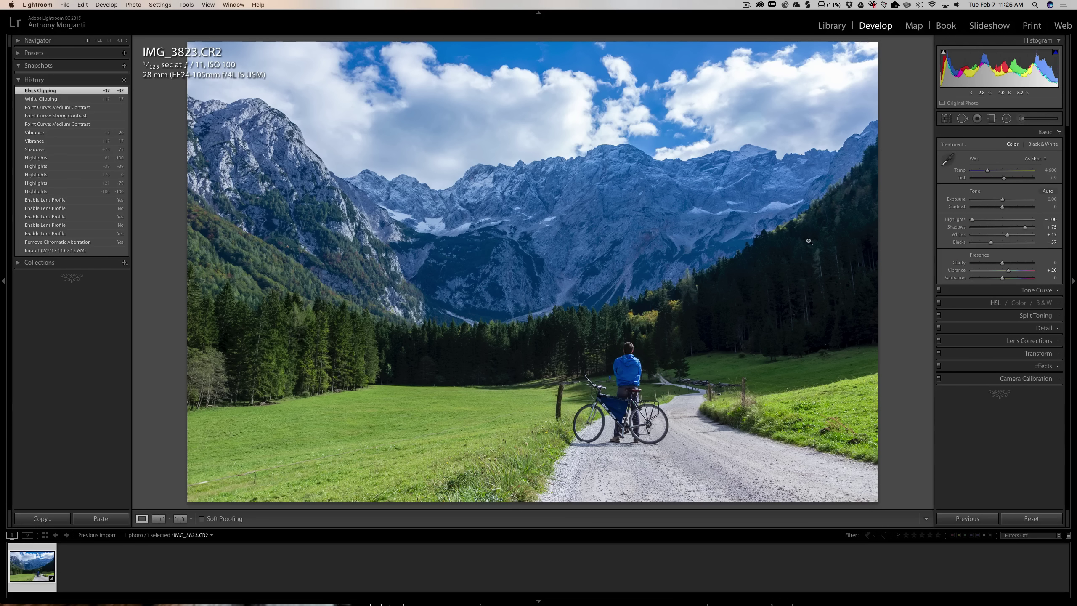
{"action": "key", "text": "j"}
{"action": "left_click_drag", "start_coordinate": [992, 243], "coordinate": [1000, 244]}
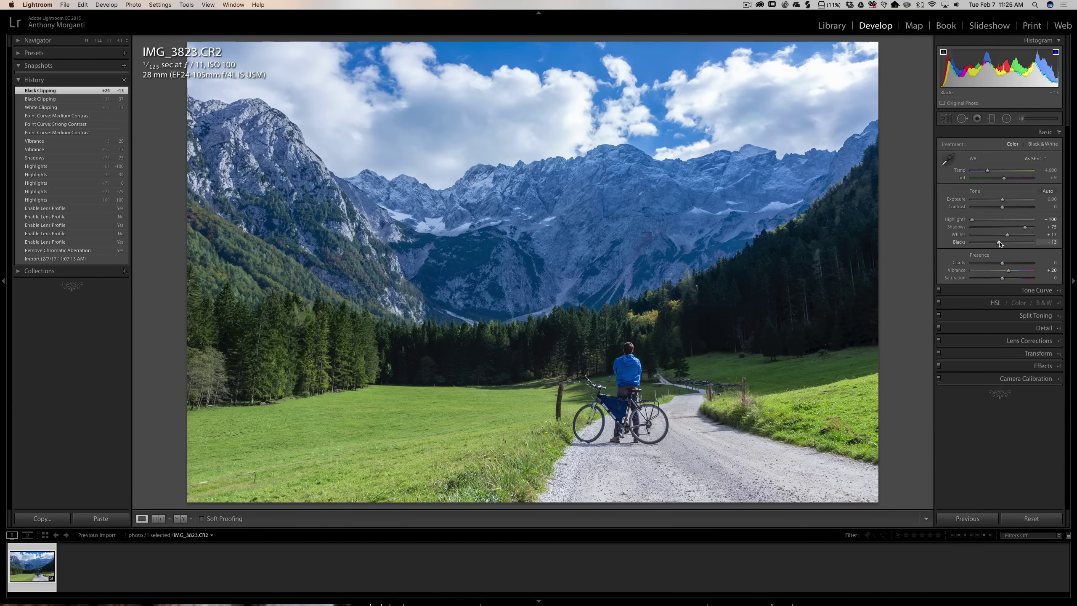
{"action": "key", "text": "j"}
Adjust Blacks while watching the Option black-clipping mask, settling at -8
{"action": "key", "text": "alt"}
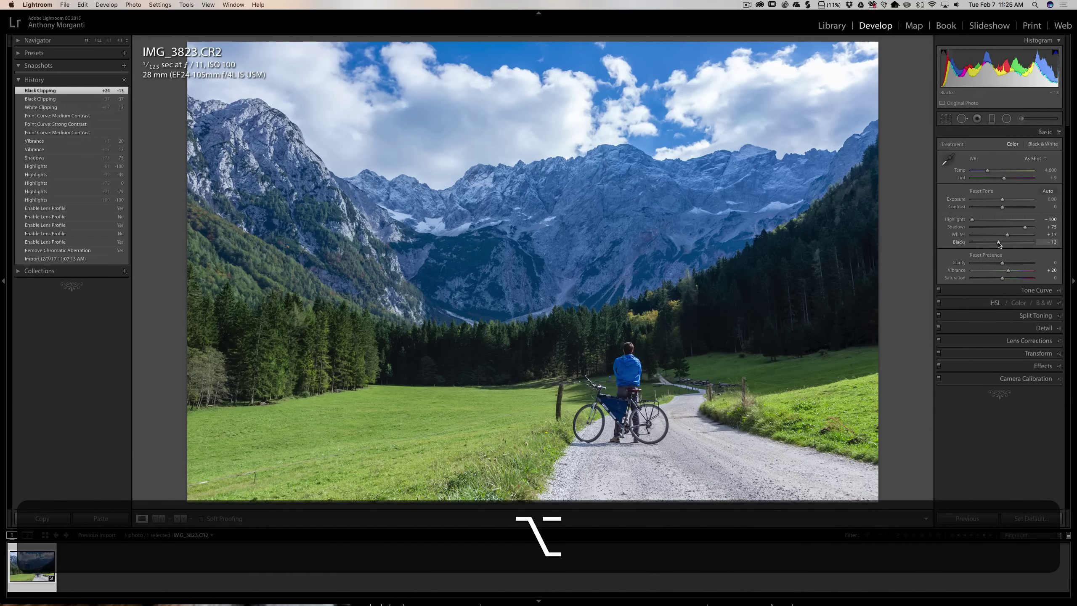
{"action": "left_click", "coordinate": [998, 243], "text": "alt"}
{"action": "left_click", "coordinate": [999, 243], "text": "alt"}
{"action": "left_click_drag", "start_coordinate": [999, 244], "coordinate": [996, 244]}
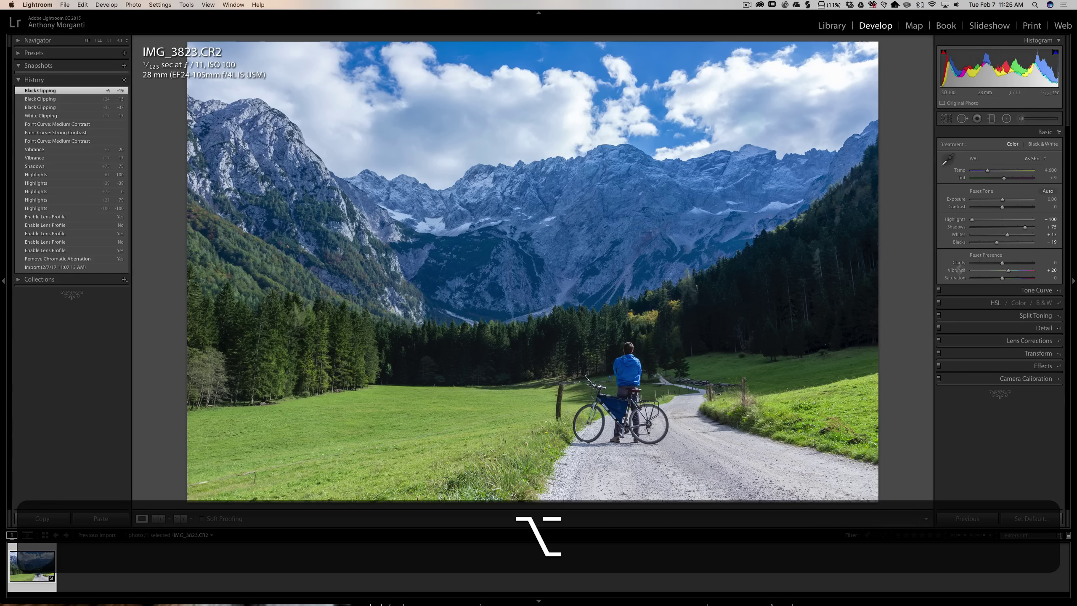
{"action": "left_click", "coordinate": [997, 245], "text": "alt"}
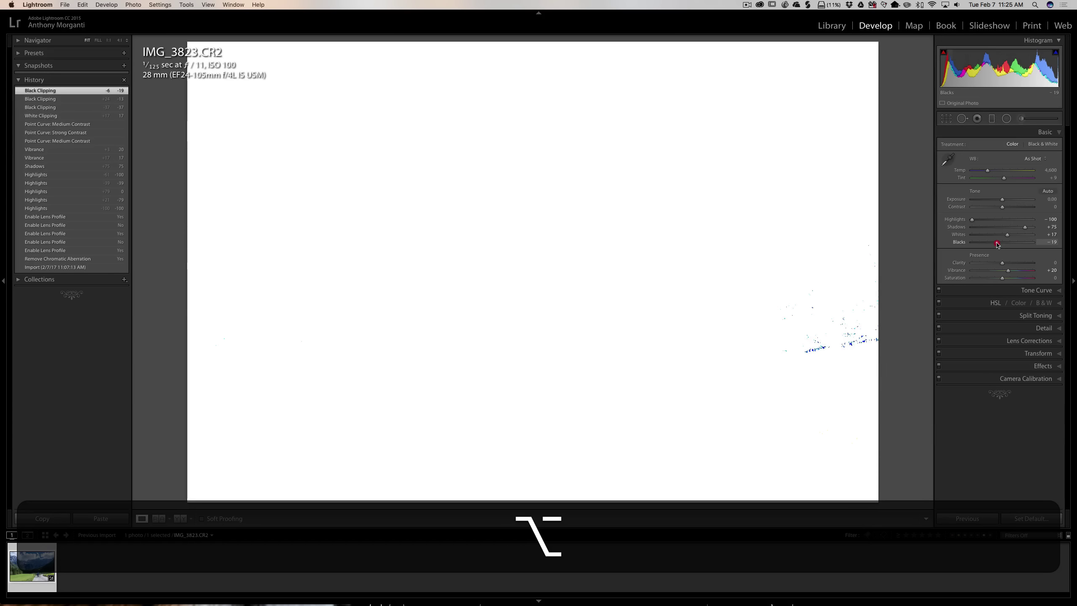
{"action": "left_click_drag", "start_coordinate": [997, 245], "coordinate": [1003, 246]}
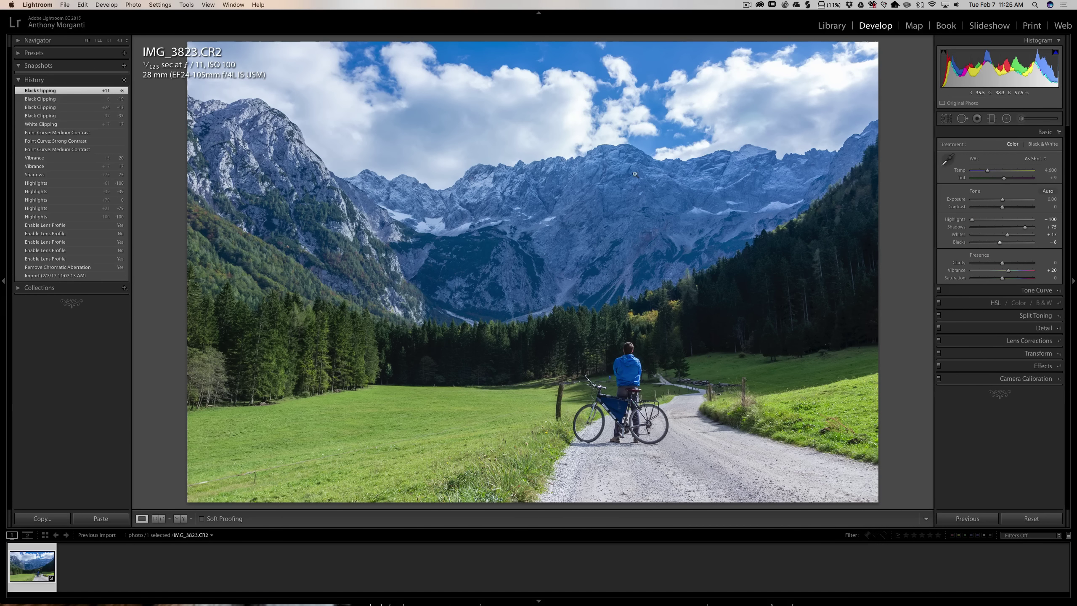
Collapse the Basic panel, leaving Blacks -8, Whites +17, Highlights -100, Shadows +75, Vibrance +20
{"action": "left_click", "coordinate": [1012, 134]}
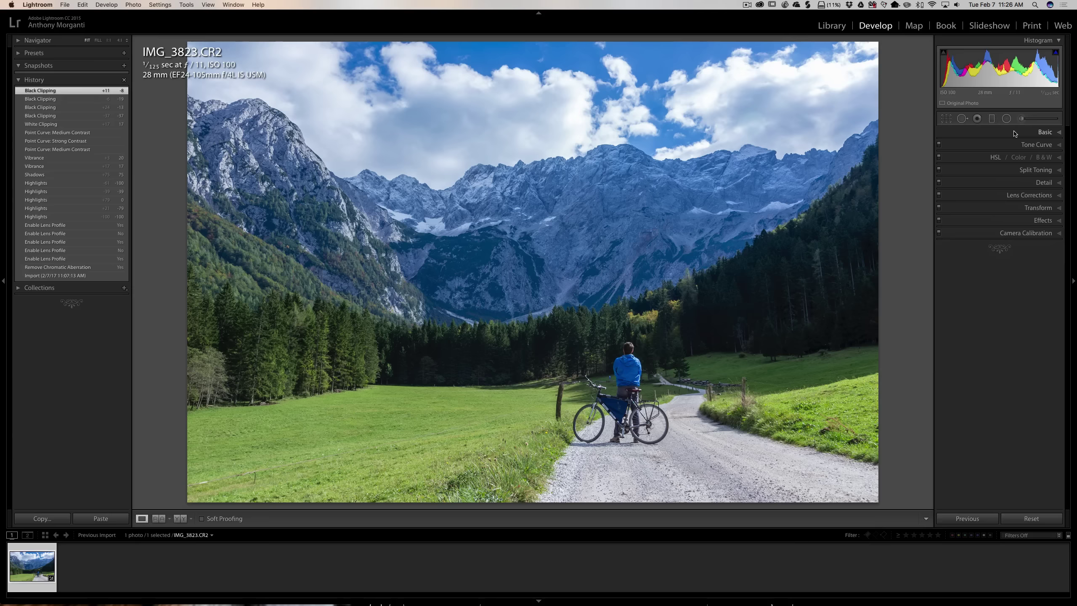
Draw a top-down graduated filter at about -0.79 exposure over the sky, then delete it
{"action": "left_click", "coordinate": [992, 119]}
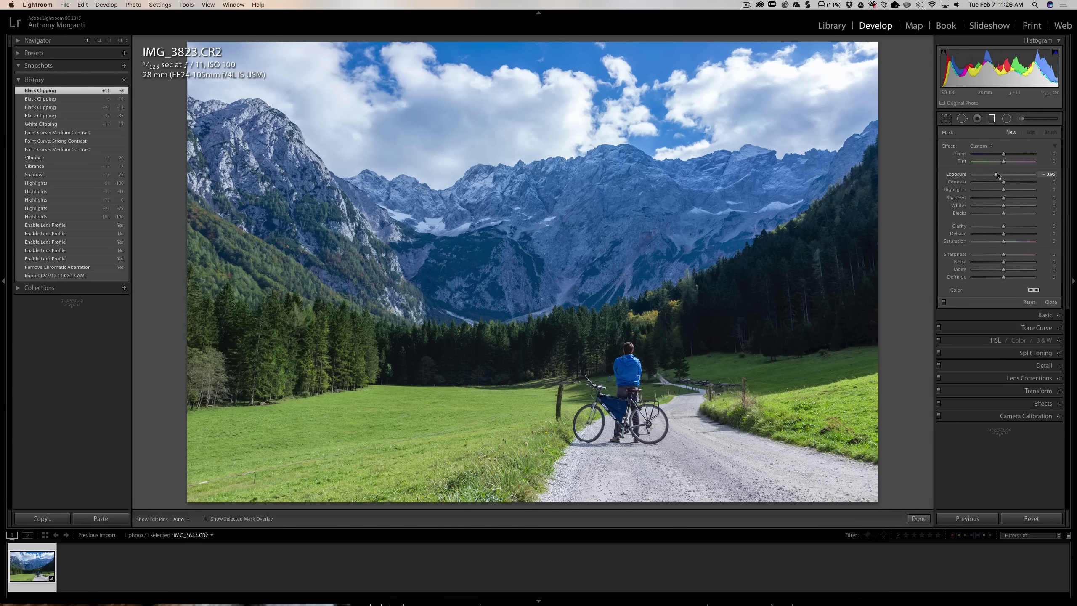
{"action": "left_click_drag", "start_coordinate": [998, 176], "coordinate": [997, 175]}
{"action": "key", "text": "shift"}
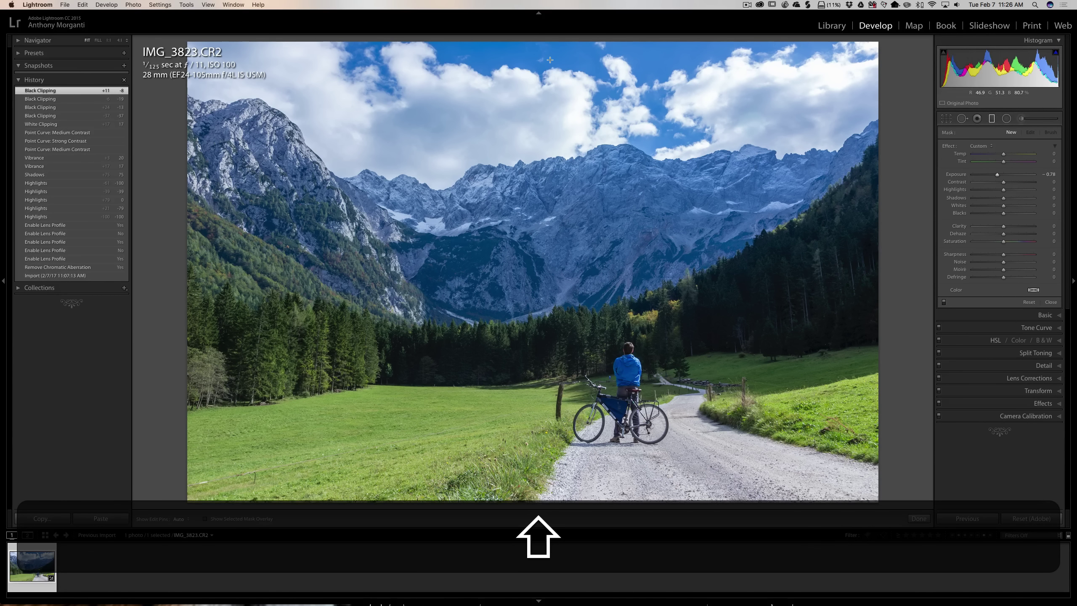
{"action": "left_click_drag", "start_coordinate": [550, 59], "coordinate": [507, 238]}
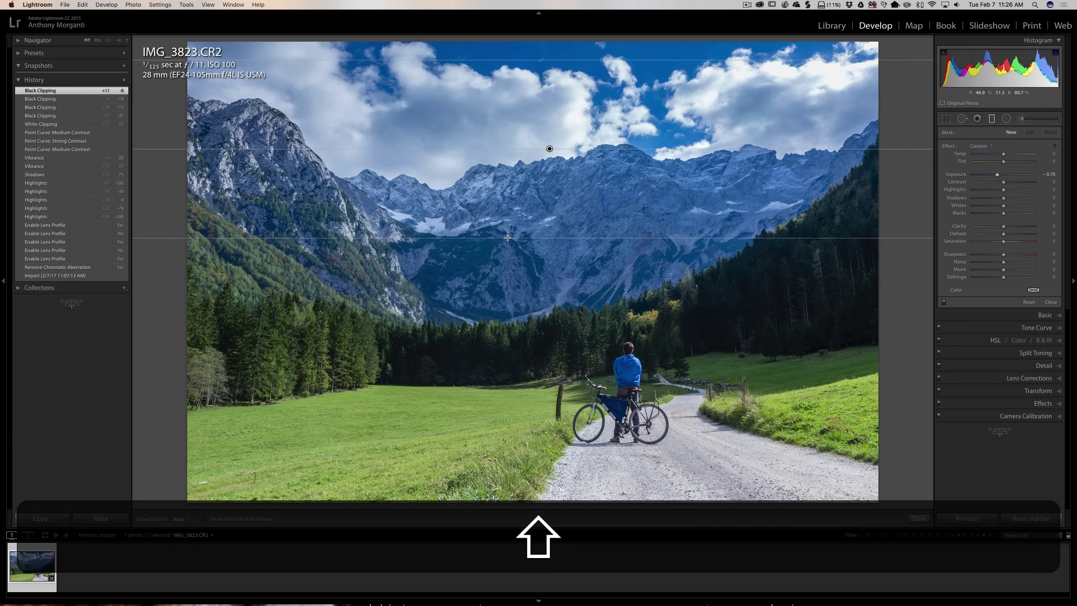
{"action": "left_click_drag", "start_coordinate": [507, 238], "coordinate": [507, 236]}
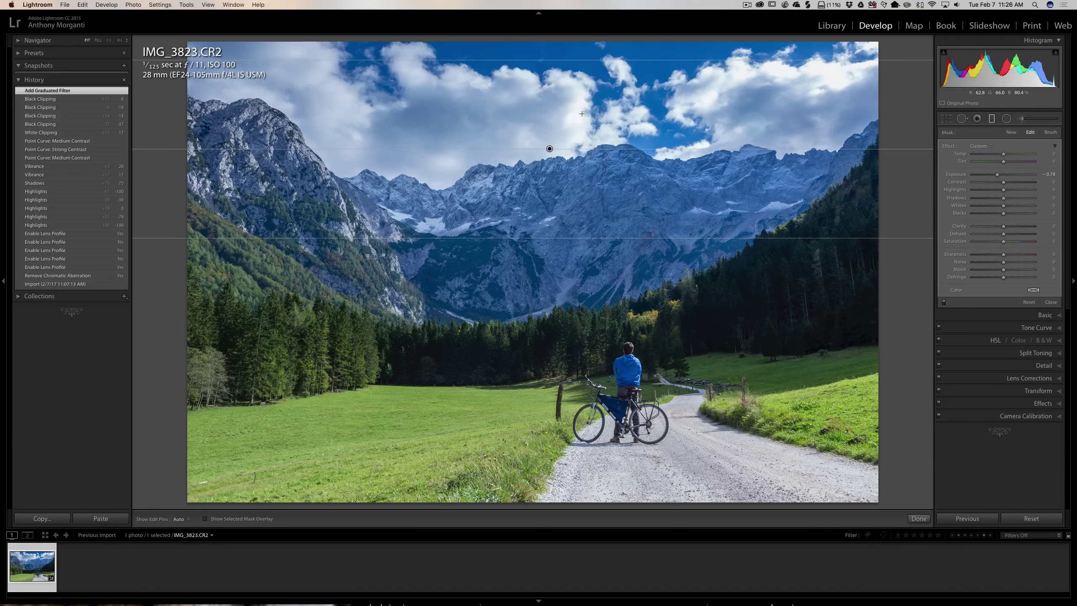
{"action": "key", "text": "BackSpace"}
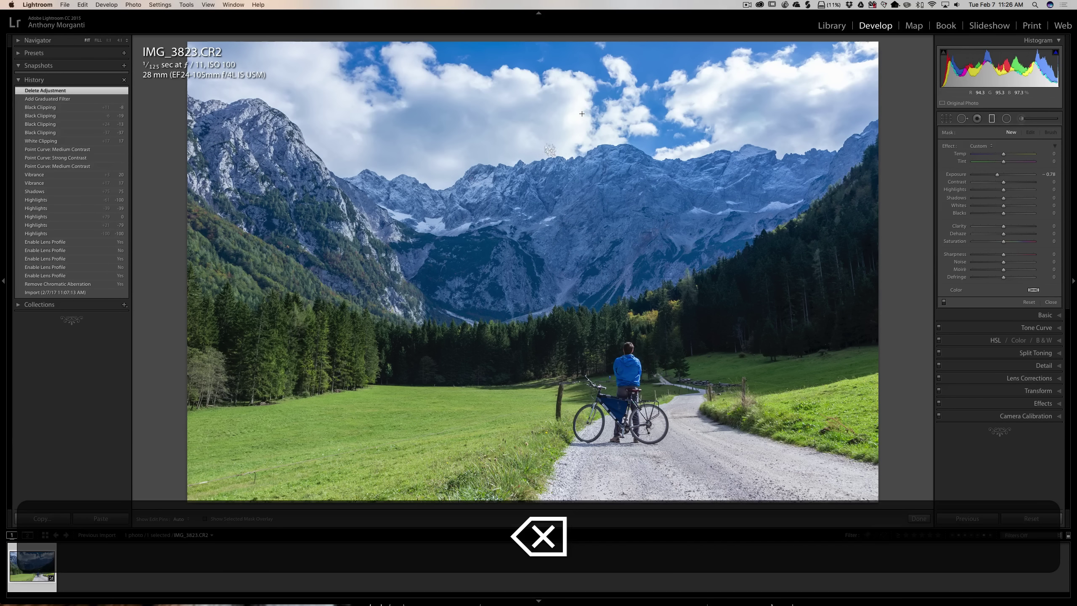
Leave the Graduated Filter tool and lower Detail's Sharpening Amount from 25 to 0
{"action": "left_click", "coordinate": [992, 119]}
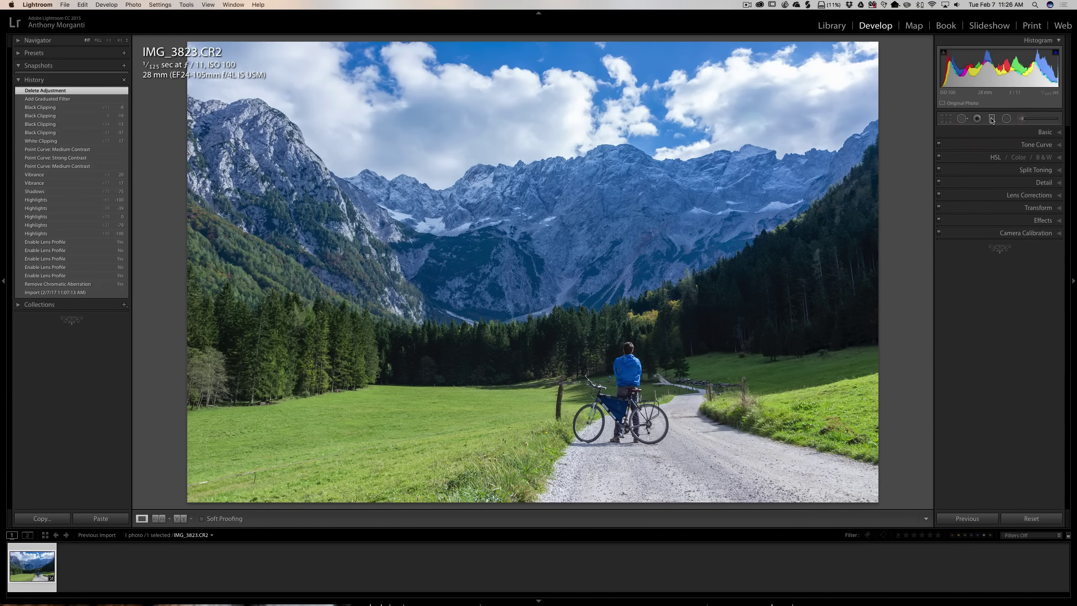
{"action": "left_click", "coordinate": [1046, 182]}
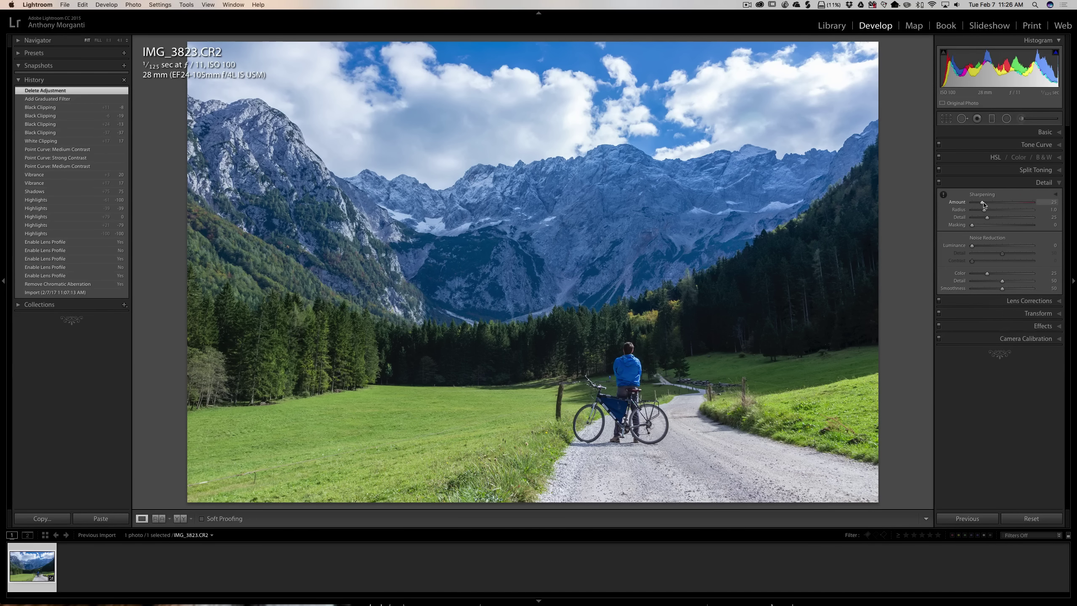
{"action": "left_click_drag", "start_coordinate": [982, 203], "coordinate": [938, 206]}
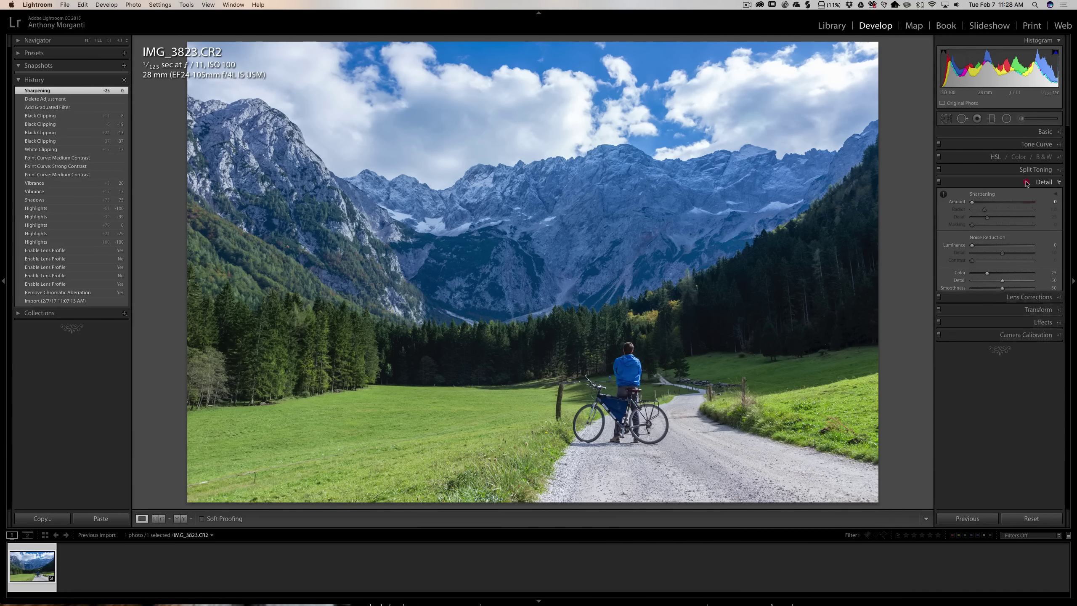
Inspect the mountain peak at 1:1, return to Fit, and recheck Detail with sharpening still 0
{"action": "left_click", "coordinate": [1043, 182]}
{"action": "left_click", "coordinate": [624, 140]}
{"action": "left_click", "coordinate": [654, 243]}
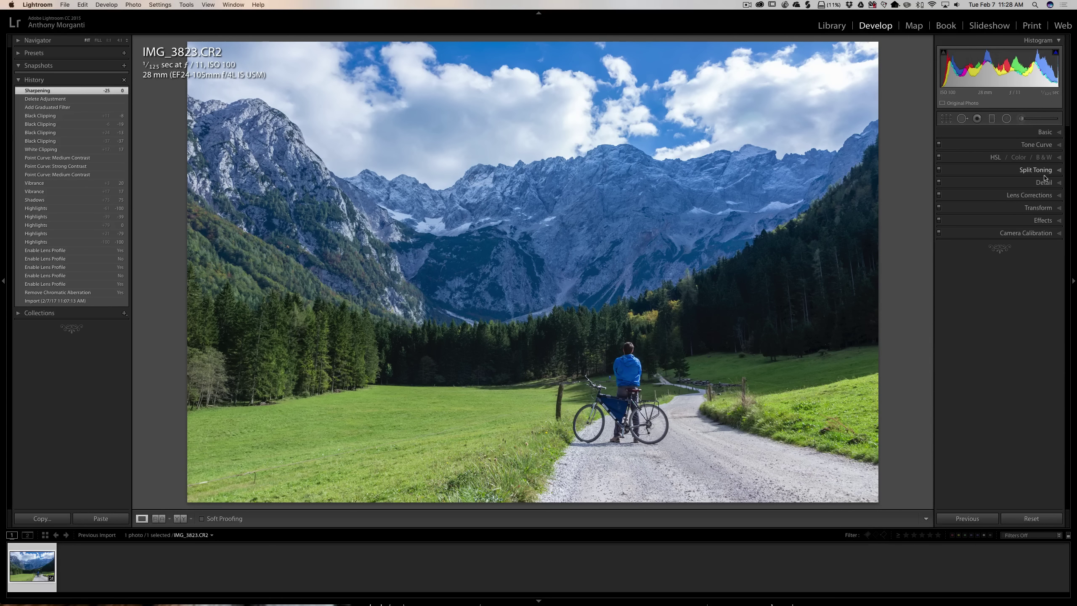
{"action": "left_click", "coordinate": [1043, 182]}
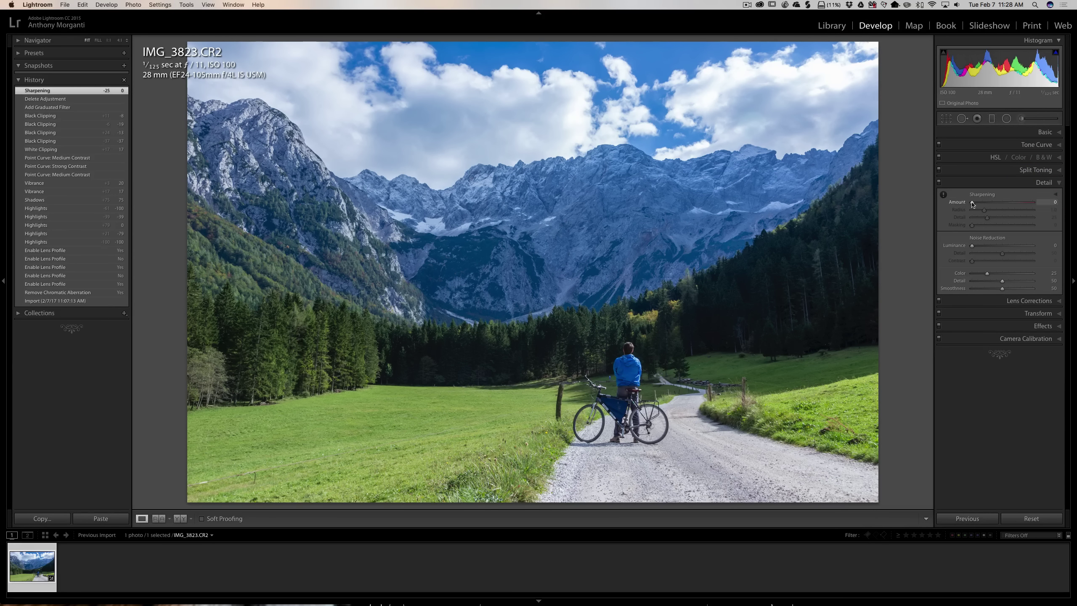
{"action": "left_click", "coordinate": [1036, 183]}
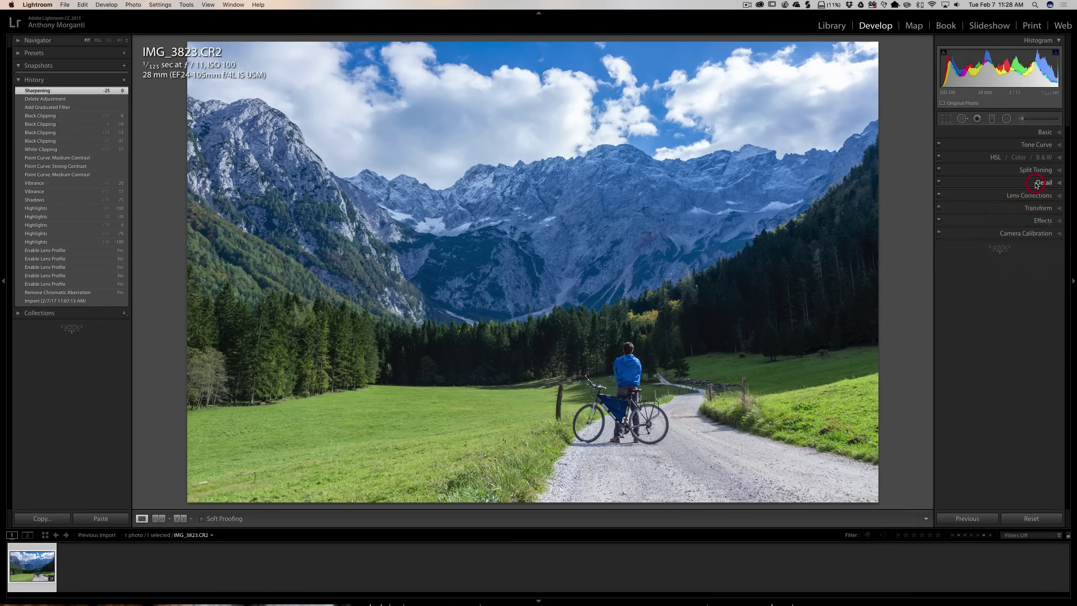
Choose Edit In > Edit in ON1 Effects 10 from the photo's context menu
{"action": "right_click", "coordinate": [746, 164]}
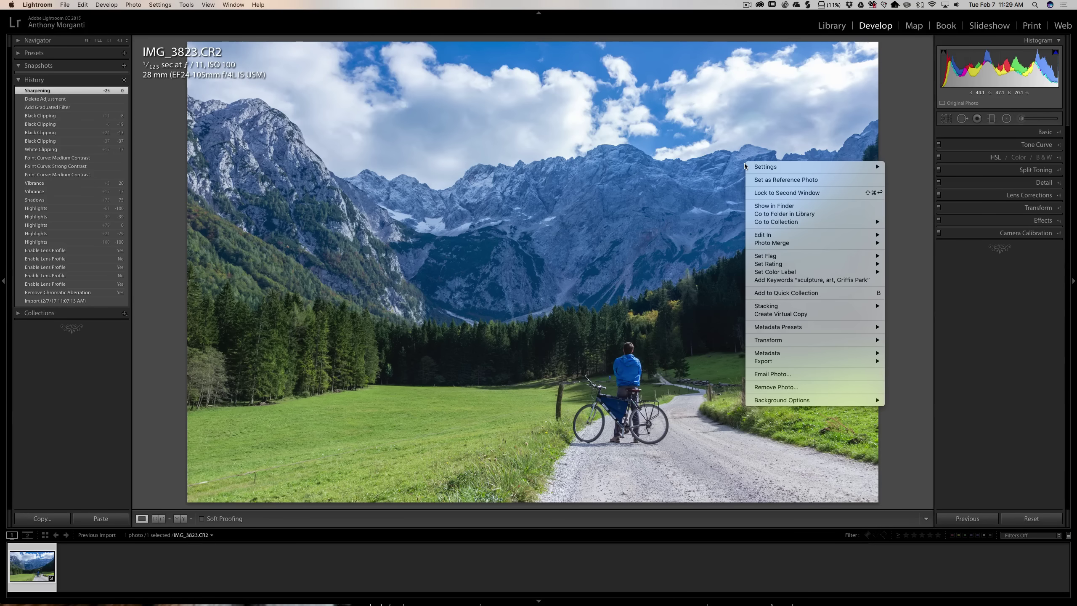
{"action": "mouse_move", "coordinate": [805, 235]}
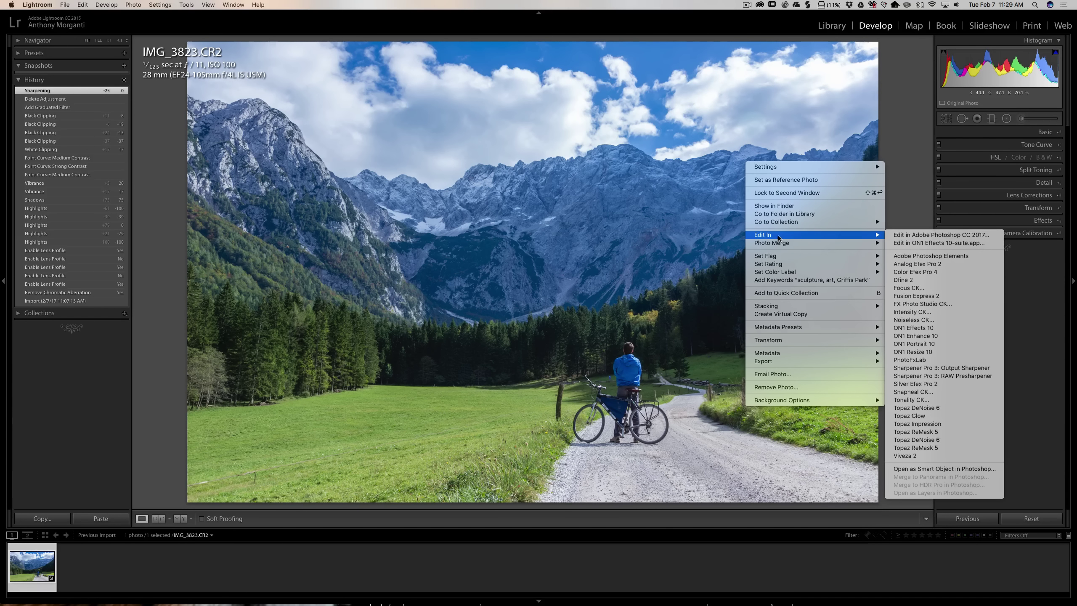
{"action": "left_click", "coordinate": [908, 243]}
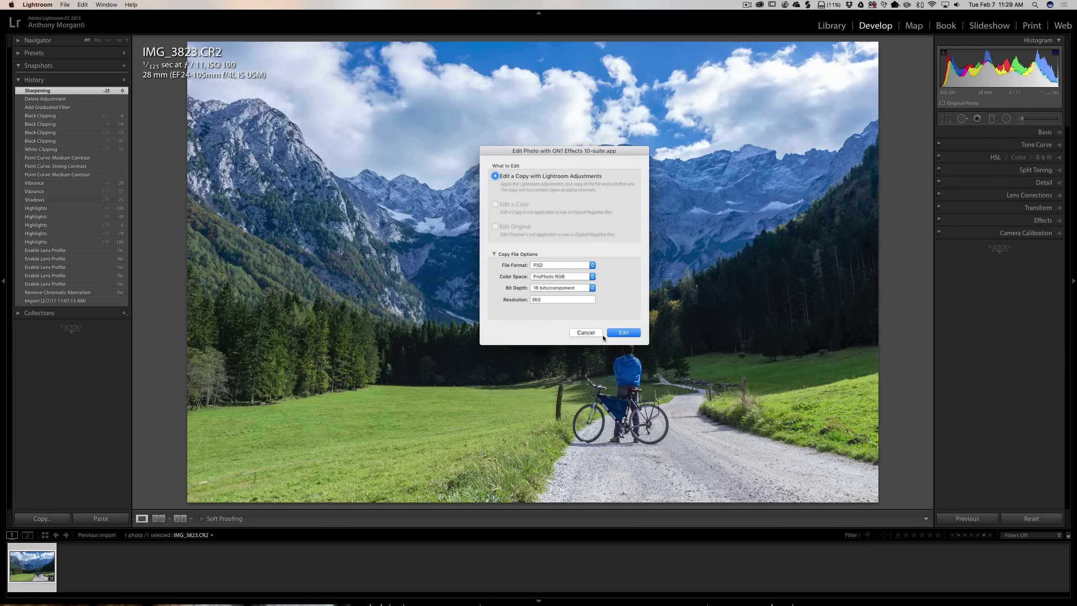
Confirm editing a copy with Lightroom adjustments, opening IMG_3823-Edit.psd in ON1 Effects
{"action": "left_click", "coordinate": [624, 332]}
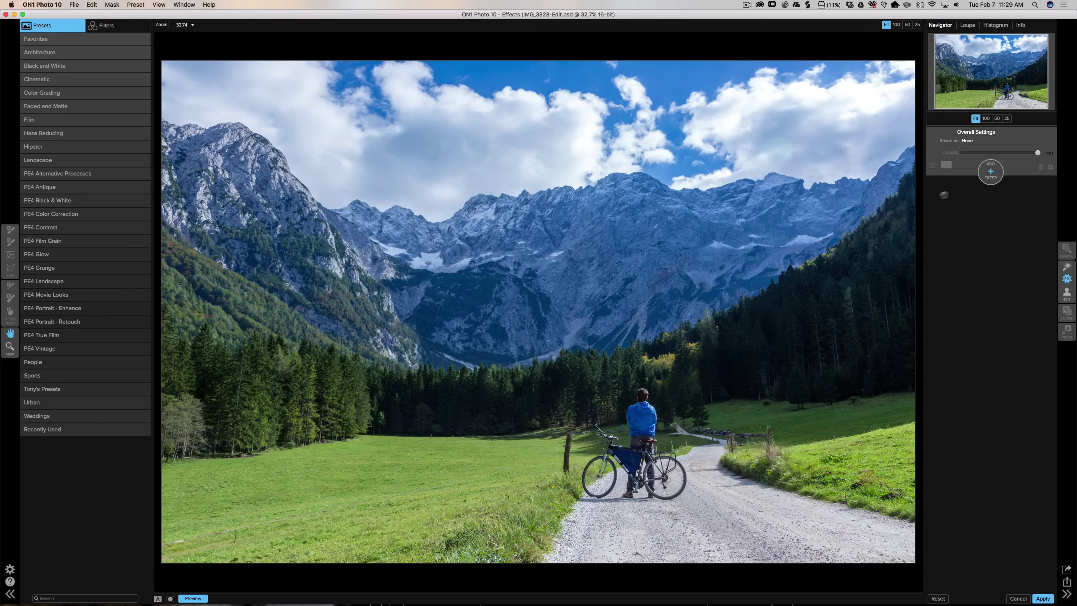
Add Dynamic Contrast at slightly lowered opacity, compare it on and off, then collapse it
{"action": "left_click", "coordinate": [990, 172]}
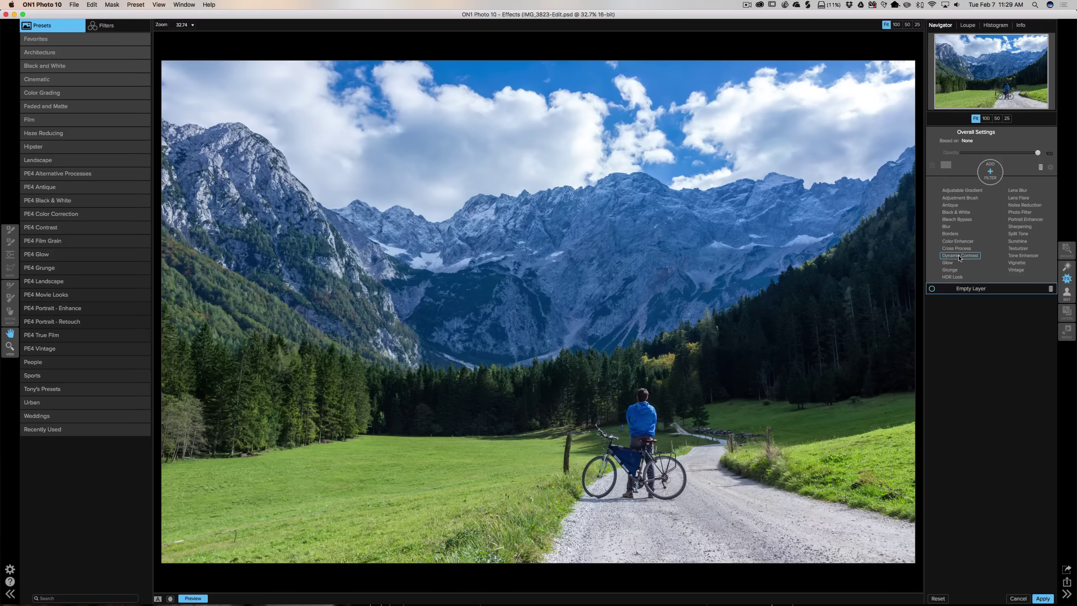
{"action": "left_click", "coordinate": [959, 256]}
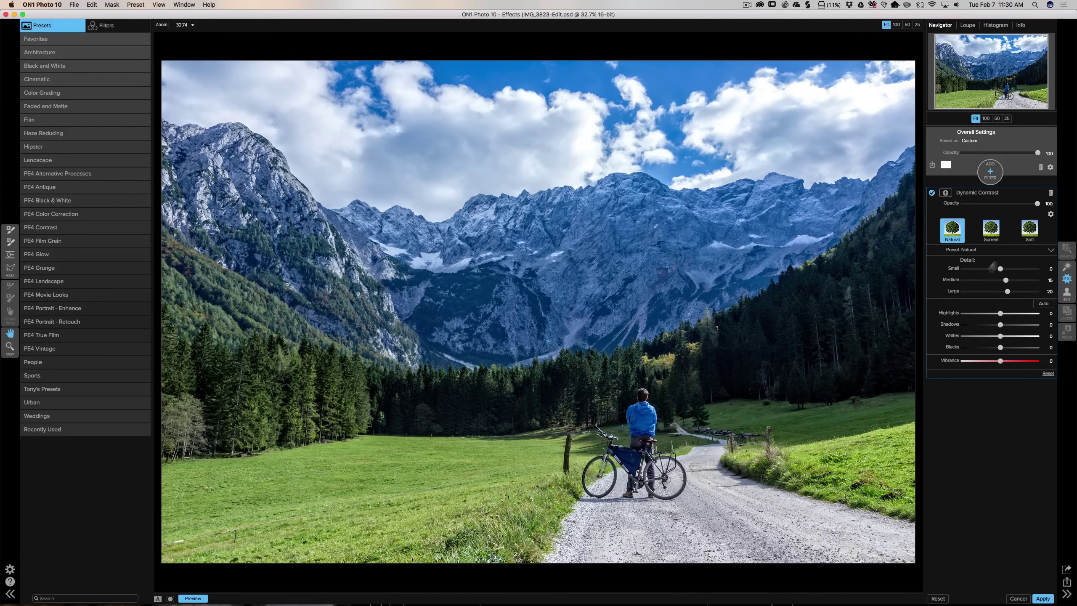
{"action": "left_click_drag", "start_coordinate": [1037, 203], "coordinate": [1013, 205]}
{"action": "left_click", "coordinate": [932, 193]}
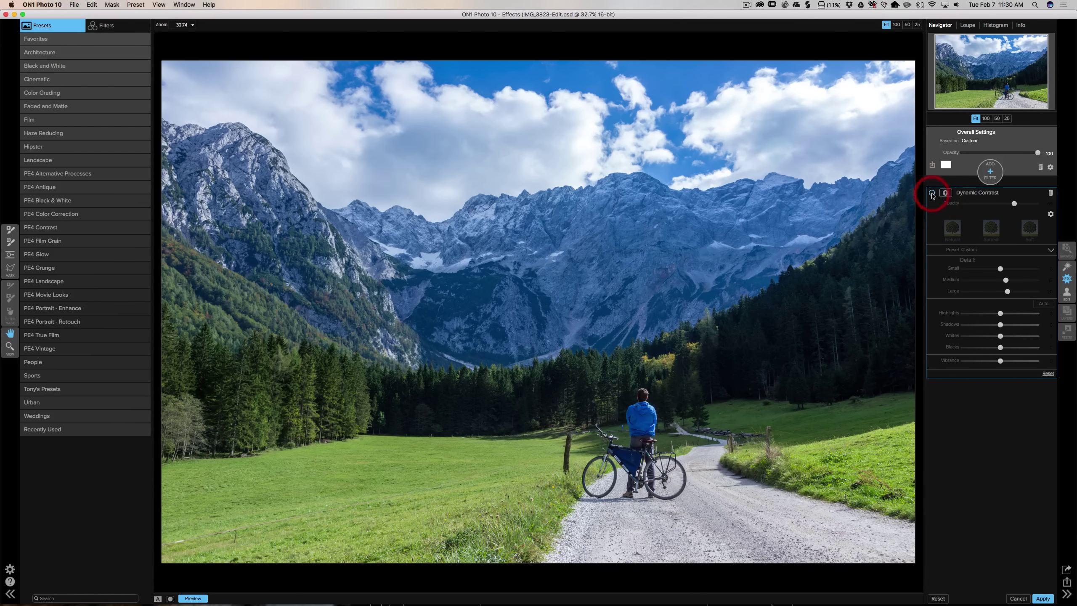
{"action": "left_click", "coordinate": [931, 193]}
{"action": "left_click", "coordinate": [931, 193]}
{"action": "left_click", "coordinate": [931, 193]}
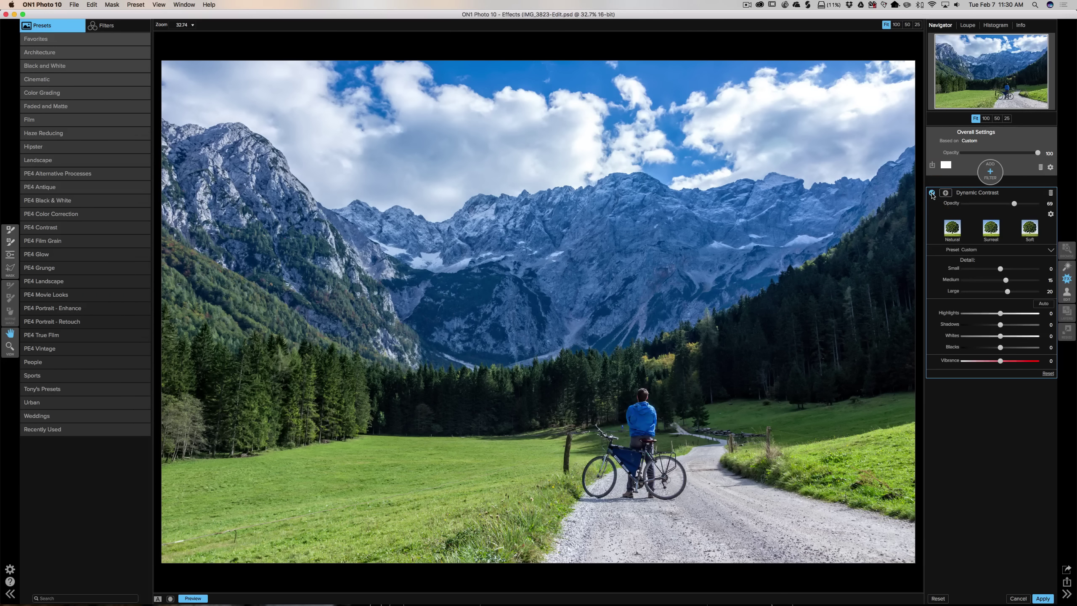
{"action": "left_click", "coordinate": [1010, 191]}
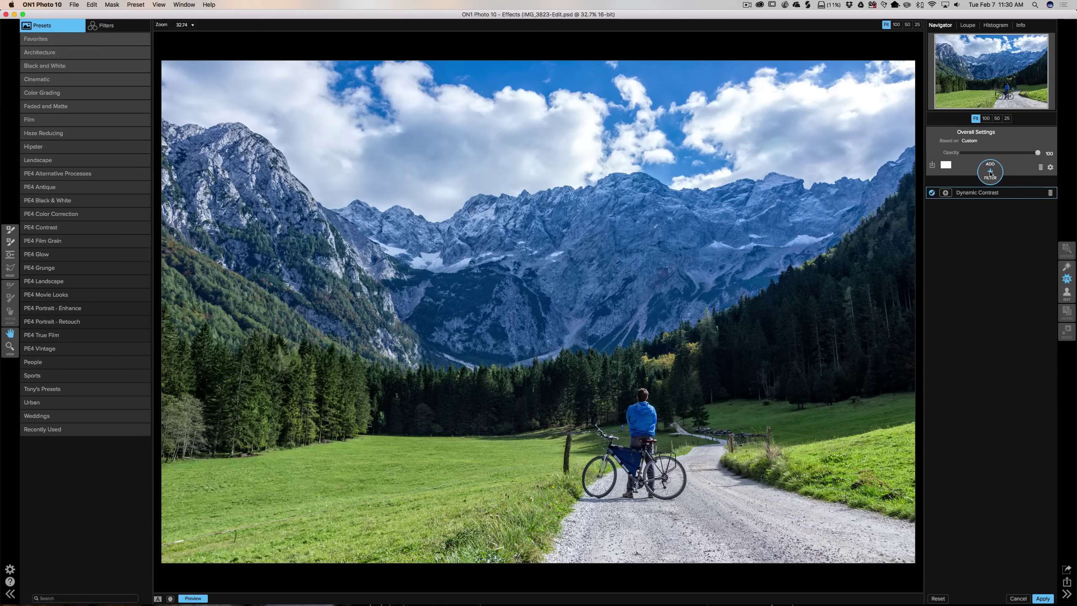
Add a Color Enhancer with auto color off and boost the Blue range's saturation
{"action": "left_click", "coordinate": [990, 172]}
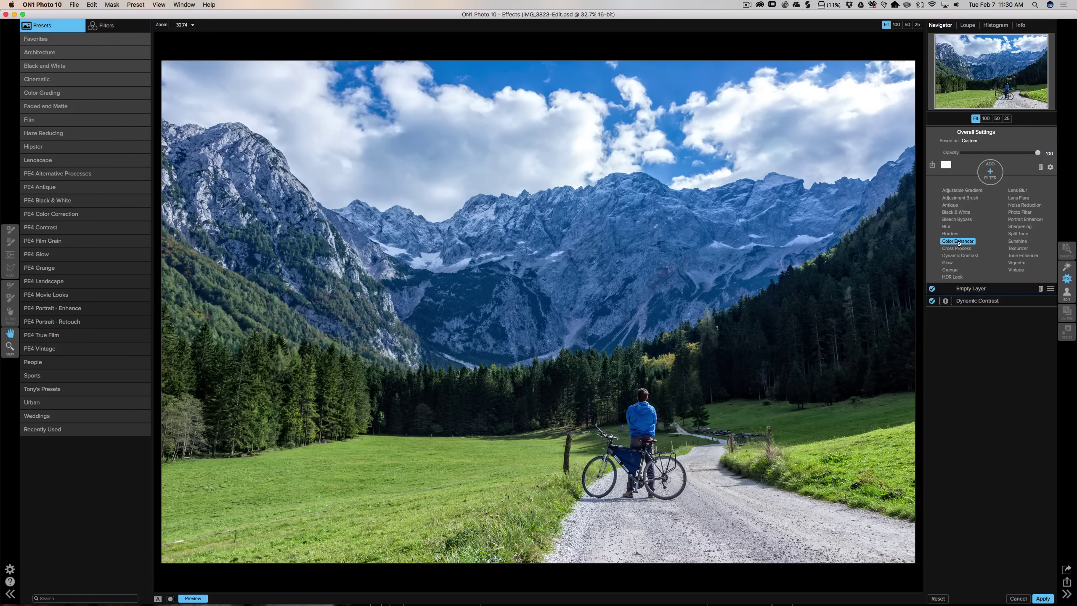
{"action": "left_click", "coordinate": [958, 240]}
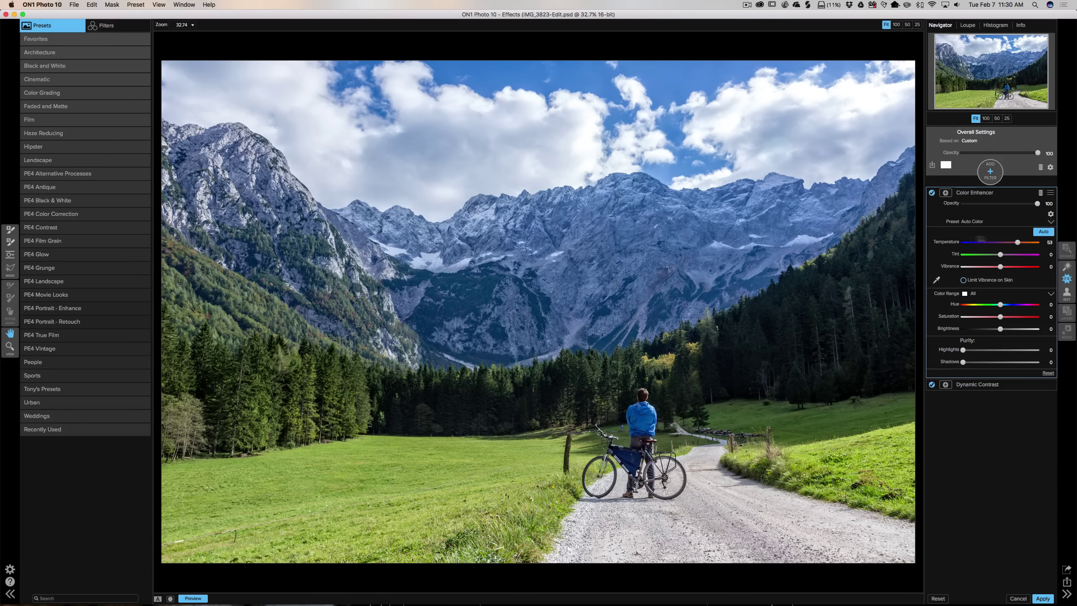
{"action": "left_click", "coordinate": [1042, 233]}
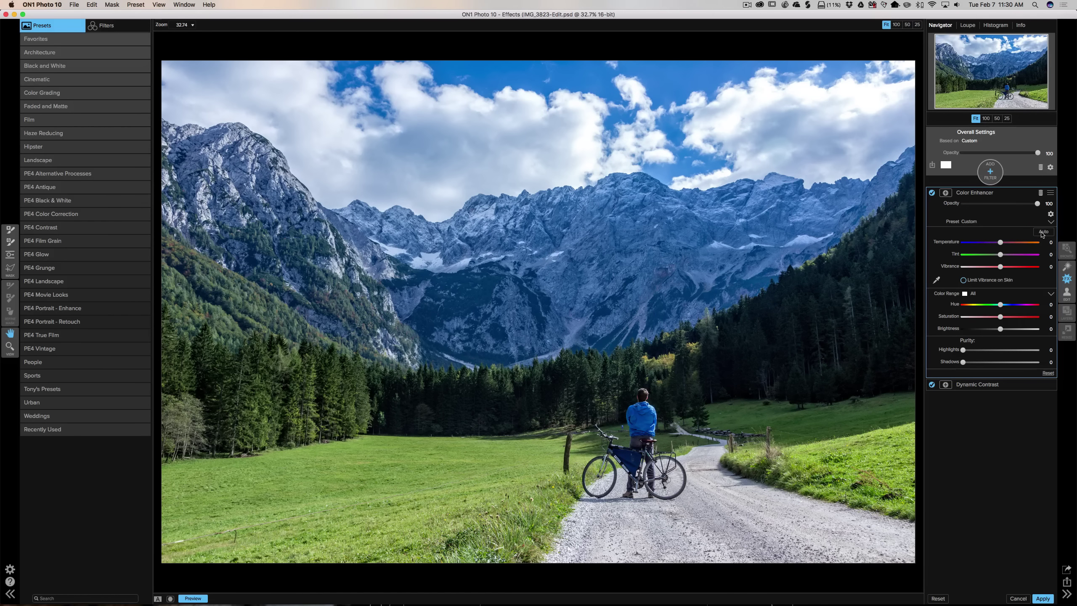
{"action": "left_click", "coordinate": [973, 294]}
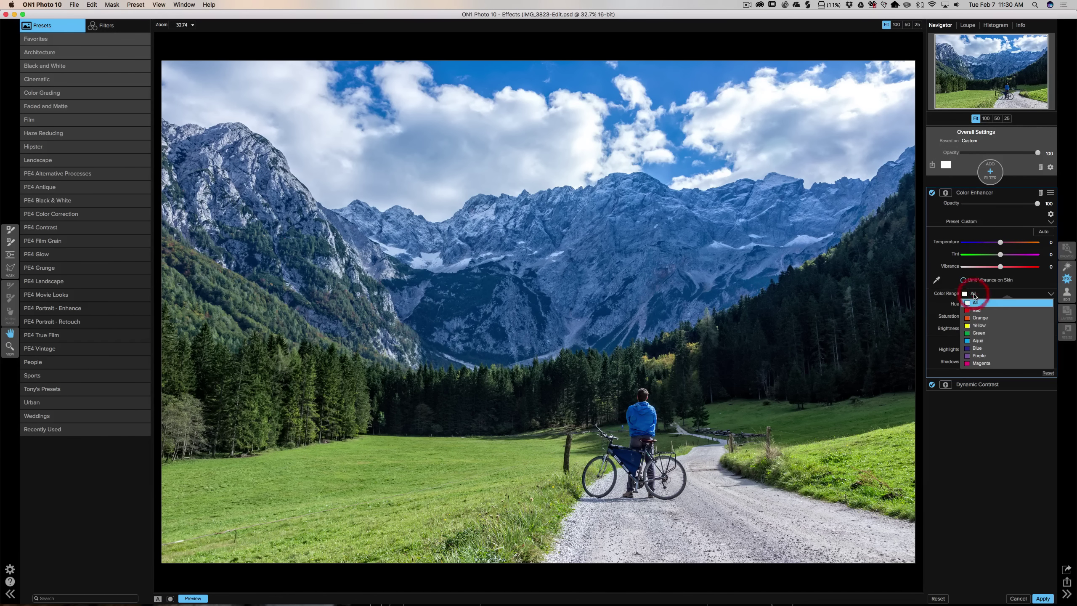
{"action": "left_click", "coordinate": [978, 349]}
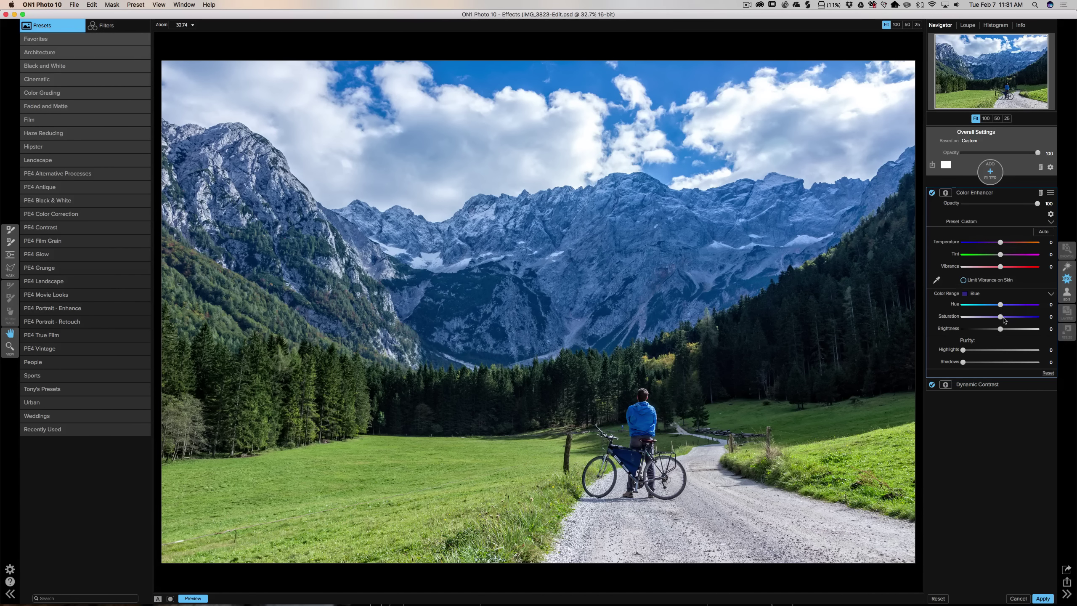
{"action": "mouse_move", "coordinate": [1000, 318]}
{"action": "left_mouse_down"}
{"action": "mouse_move", "coordinate": [1020, 318]}
{"action": "mouse_move", "coordinate": [1006, 318]}
{"action": "left_mouse_up"}
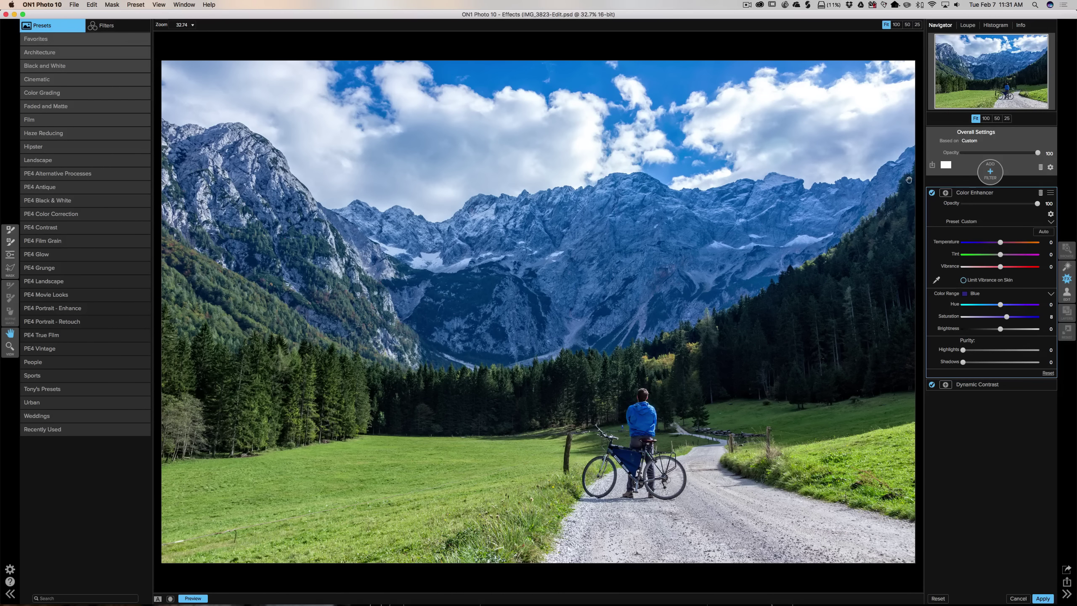
Add and invert a mask on the Color Enhancer, painting the blue boost onto the mountains only
{"action": "left_click", "coordinate": [946, 194]}
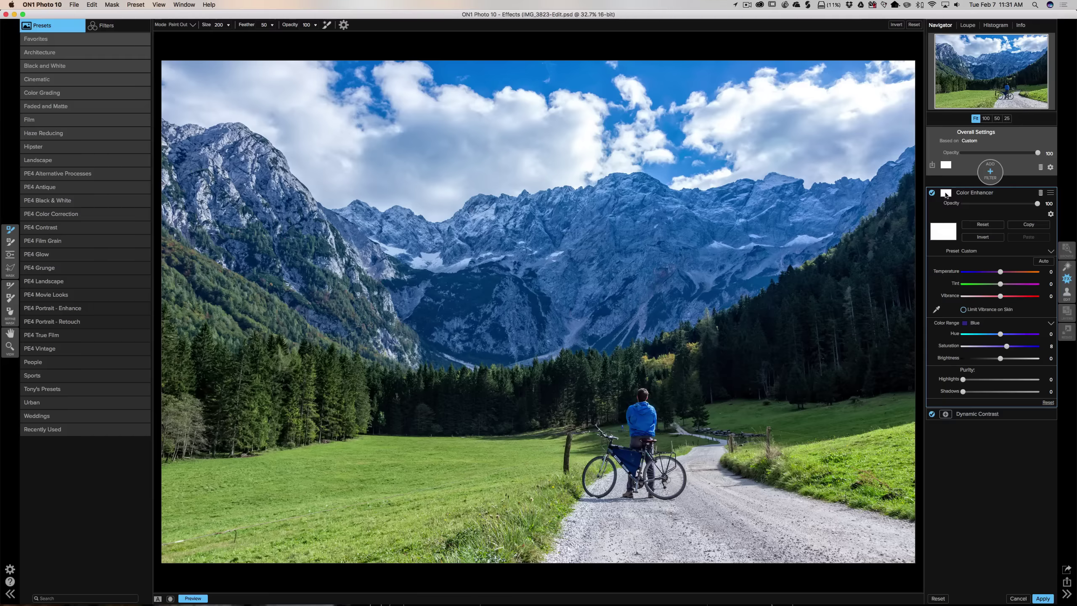
{"action": "left_click", "coordinate": [981, 239]}
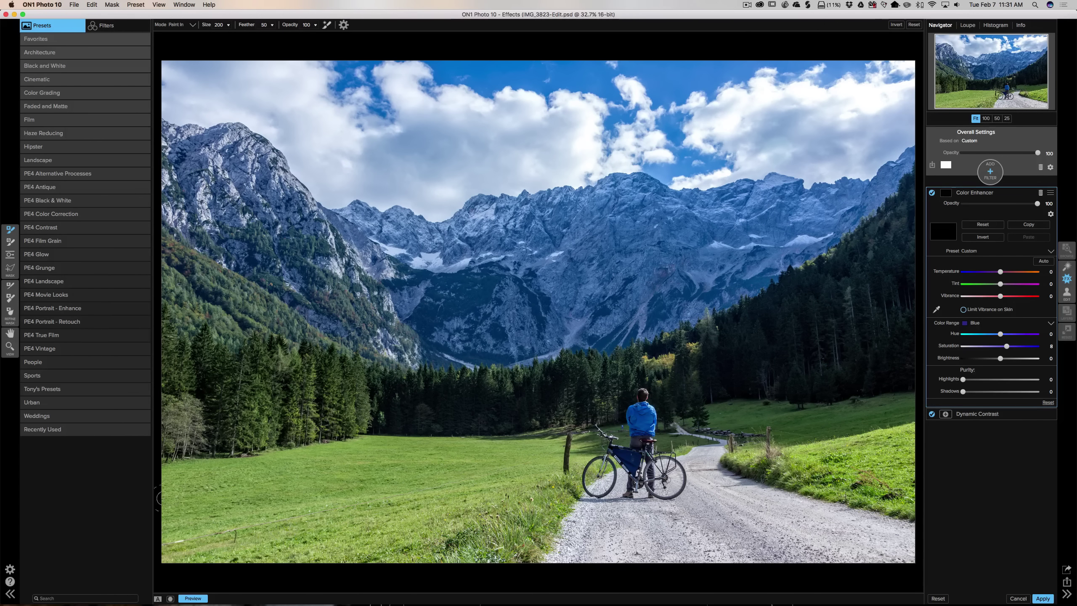
{"action": "left_click", "coordinate": [170, 599]}
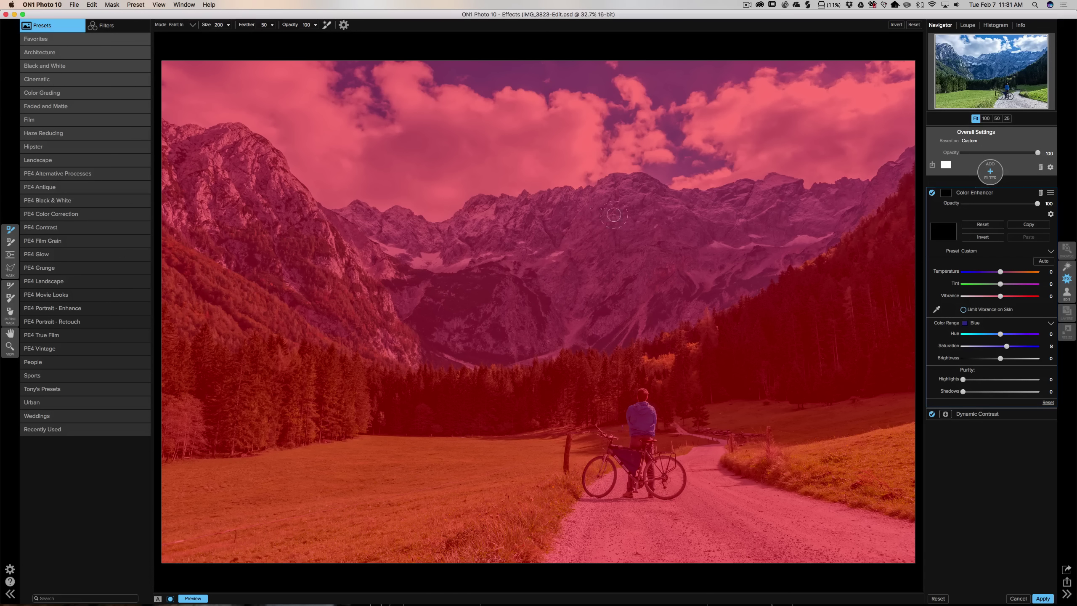
{"action": "mouse_move", "coordinate": [625, 195]}
{"action": "left_mouse_down"}
{"action": "mouse_move", "coordinate": [505, 206]}
{"action": "mouse_move", "coordinate": [430, 234]}
{"action": "mouse_move", "coordinate": [350, 228]}
{"action": "mouse_move", "coordinate": [268, 198]}
{"action": "mouse_move", "coordinate": [259, 176]}
{"action": "mouse_move", "coordinate": [287, 189]}
{"action": "mouse_move", "coordinate": [234, 144]}
{"action": "mouse_move", "coordinate": [179, 148]}
{"action": "mouse_move", "coordinate": [243, 182]}
{"action": "mouse_move", "coordinate": [182, 194]}
{"action": "mouse_move", "coordinate": [159, 176]}
{"action": "mouse_move", "coordinate": [161, 145]}
{"action": "mouse_move", "coordinate": [174, 222]}
{"action": "mouse_move", "coordinate": [436, 262]}
{"action": "mouse_move", "coordinate": [556, 250]}
{"action": "mouse_move", "coordinate": [436, 245]}
{"action": "mouse_move", "coordinate": [551, 239]}
{"action": "mouse_move", "coordinate": [533, 227]}
{"action": "mouse_move", "coordinate": [479, 231]}
{"action": "mouse_move", "coordinate": [634, 221]}
{"action": "mouse_move", "coordinate": [641, 195]}
{"action": "mouse_move", "coordinate": [843, 201]}
{"action": "mouse_move", "coordinate": [823, 215]}
{"action": "mouse_move", "coordinate": [606, 225]}
{"action": "mouse_move", "coordinate": [492, 254]}
{"action": "mouse_move", "coordinate": [385, 257]}
{"action": "mouse_move", "coordinate": [431, 317]}
{"action": "mouse_move", "coordinate": [414, 313]}
{"action": "mouse_move", "coordinate": [456, 340]}
{"action": "mouse_move", "coordinate": [567, 346]}
{"action": "mouse_move", "coordinate": [716, 299]}
{"action": "mouse_move", "coordinate": [817, 238]}
{"action": "mouse_move", "coordinate": [569, 254]}
{"action": "mouse_move", "coordinate": [423, 283]}
{"action": "mouse_move", "coordinate": [745, 264]}
{"action": "mouse_move", "coordinate": [621, 297]}
{"action": "mouse_move", "coordinate": [462, 295]}
{"action": "mouse_move", "coordinate": [475, 314]}
{"action": "mouse_move", "coordinate": [538, 320]}
{"action": "mouse_move", "coordinate": [627, 297]}
{"action": "mouse_move", "coordinate": [616, 278]}
{"action": "left_mouse_up"}
{"action": "left_click_drag", "start_coordinate": [523, 301], "coordinate": [463, 316]}
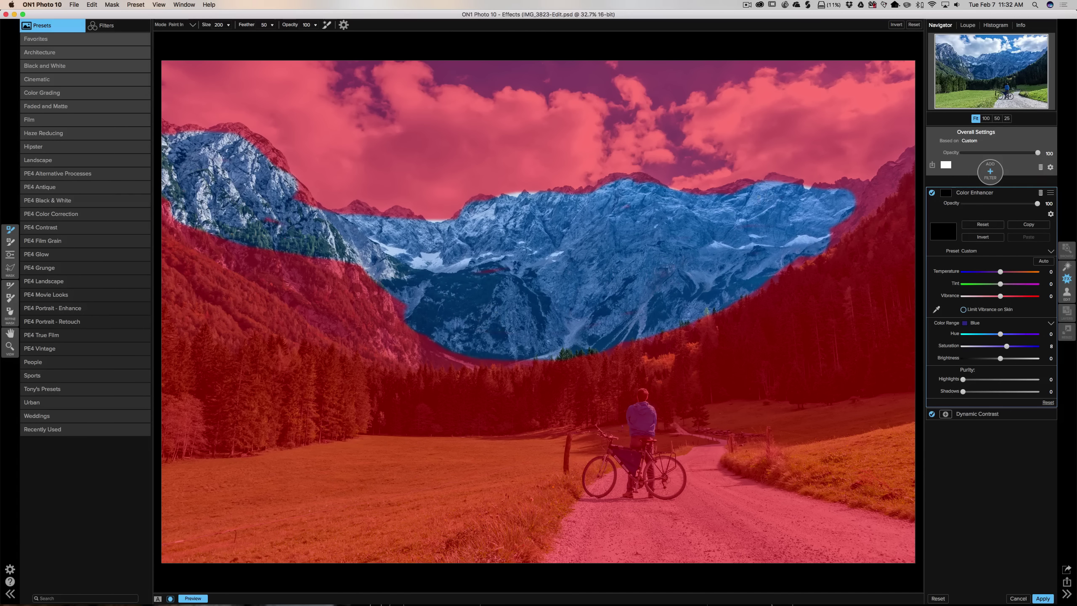
{"action": "mouse_move", "coordinate": [768, 194]}
{"action": "left_mouse_down"}
{"action": "mouse_move", "coordinate": [860, 198]}
{"action": "mouse_move", "coordinate": [831, 232]}
{"action": "mouse_move", "coordinate": [847, 215]}
{"action": "left_mouse_up"}
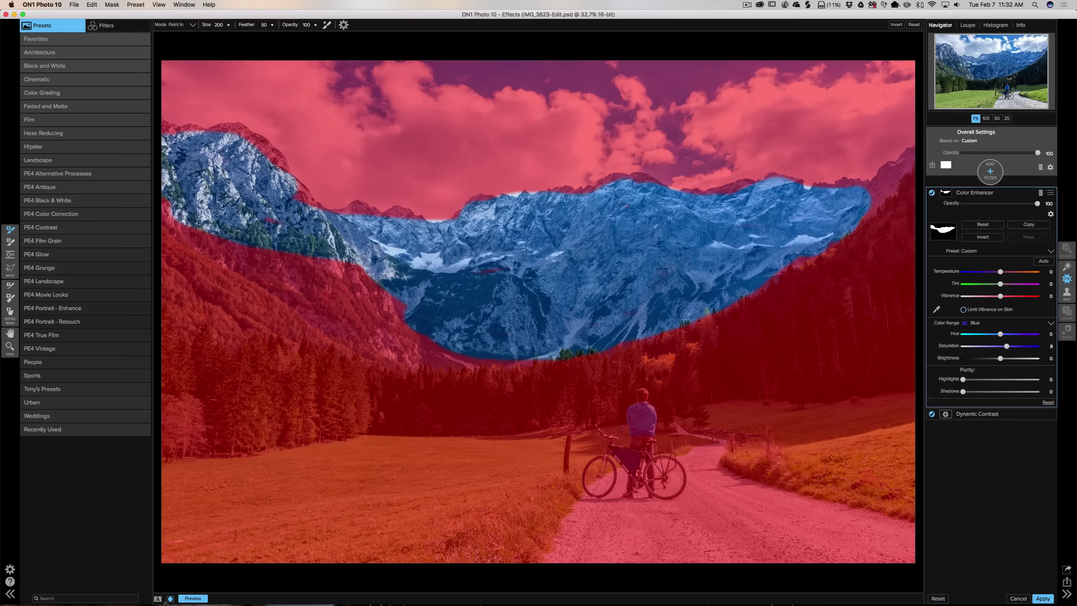
{"action": "left_click", "coordinate": [170, 598]}
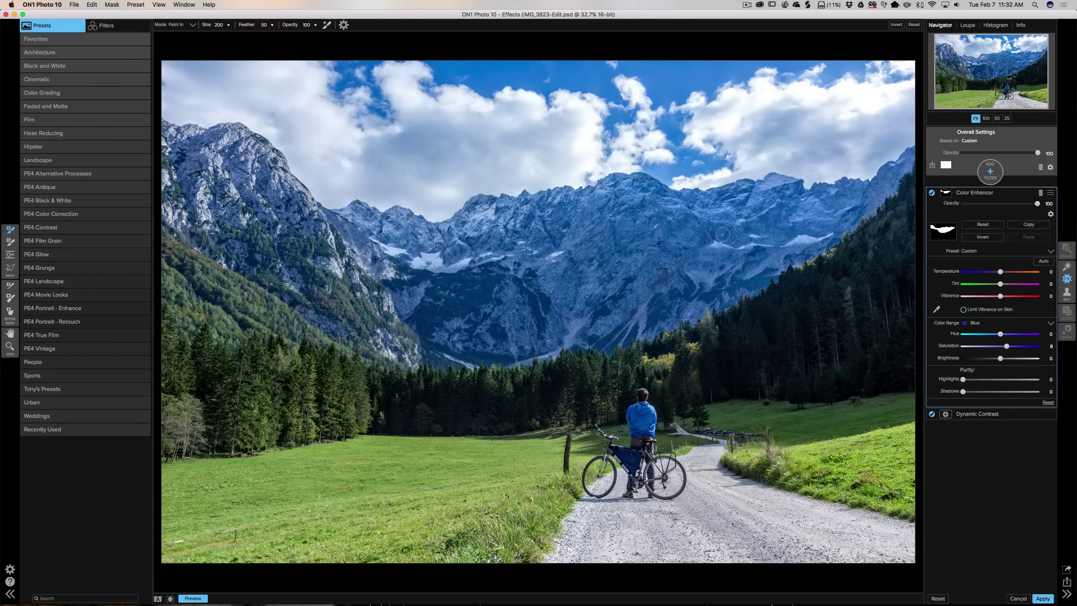
Add another Color Enhancer with the Green range's Brightness dragged to -100
{"action": "left_click", "coordinate": [1016, 193]}
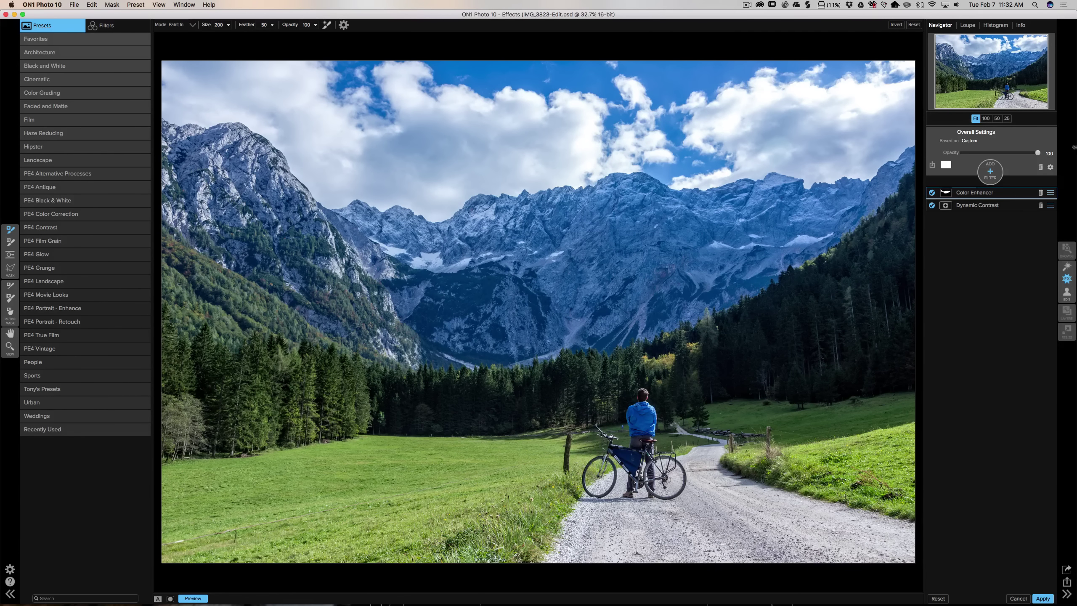
{"action": "left_click", "coordinate": [990, 172]}
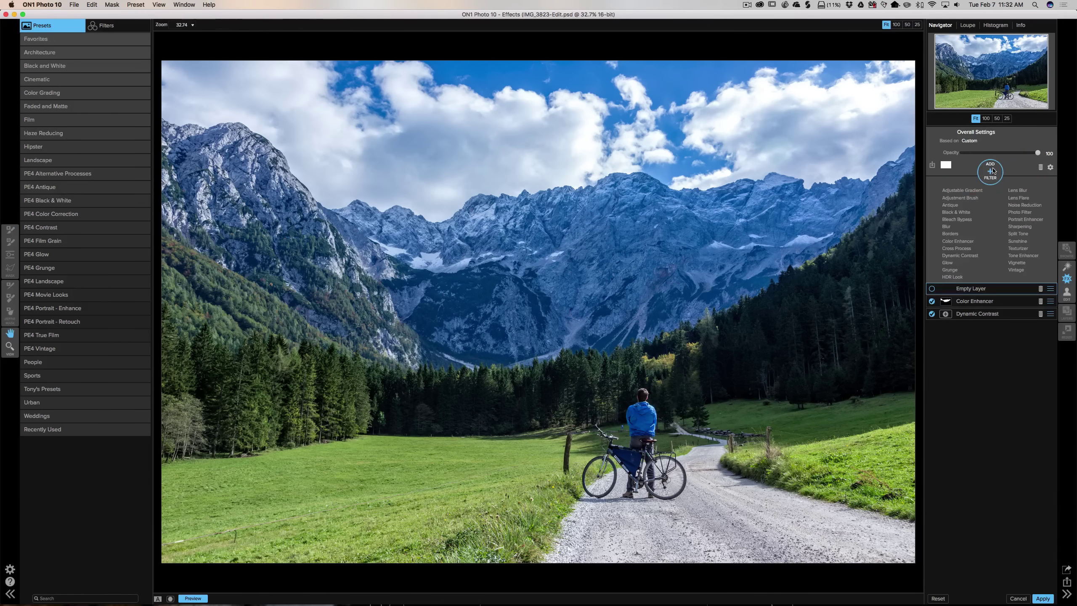
{"action": "left_click", "coordinate": [951, 244]}
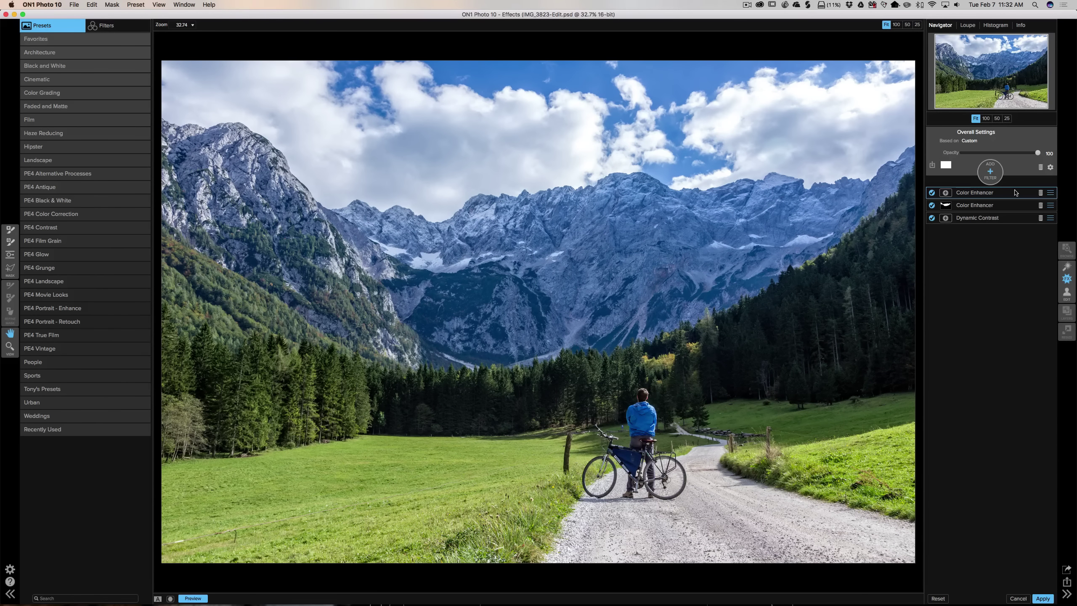
{"action": "left_click", "coordinate": [1015, 193]}
{"action": "left_click", "coordinate": [1043, 232]}
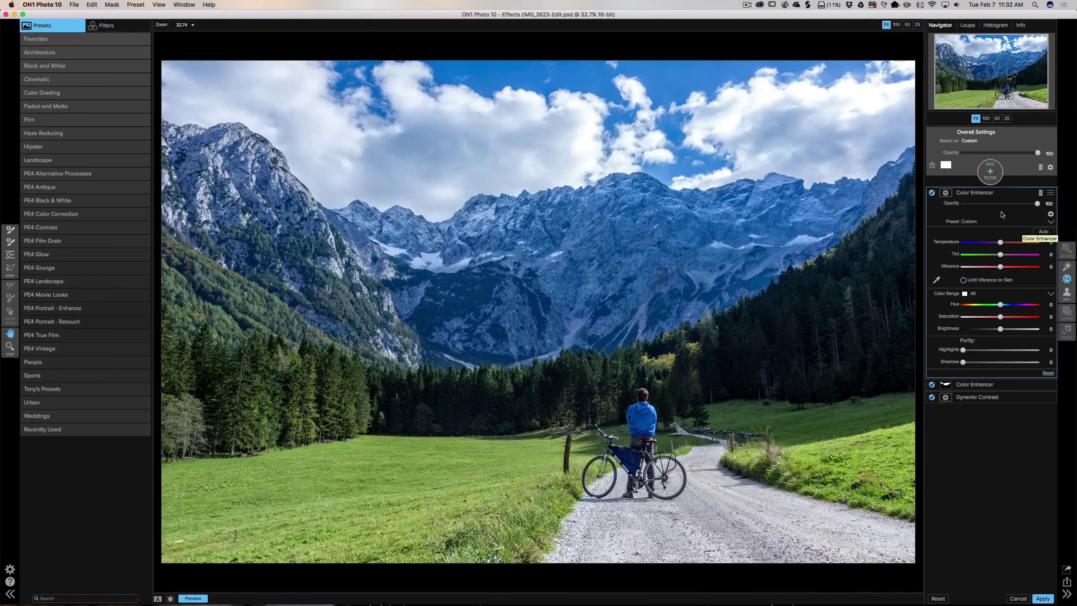
{"action": "left_click", "coordinate": [966, 294]}
{"action": "left_click", "coordinate": [978, 333]}
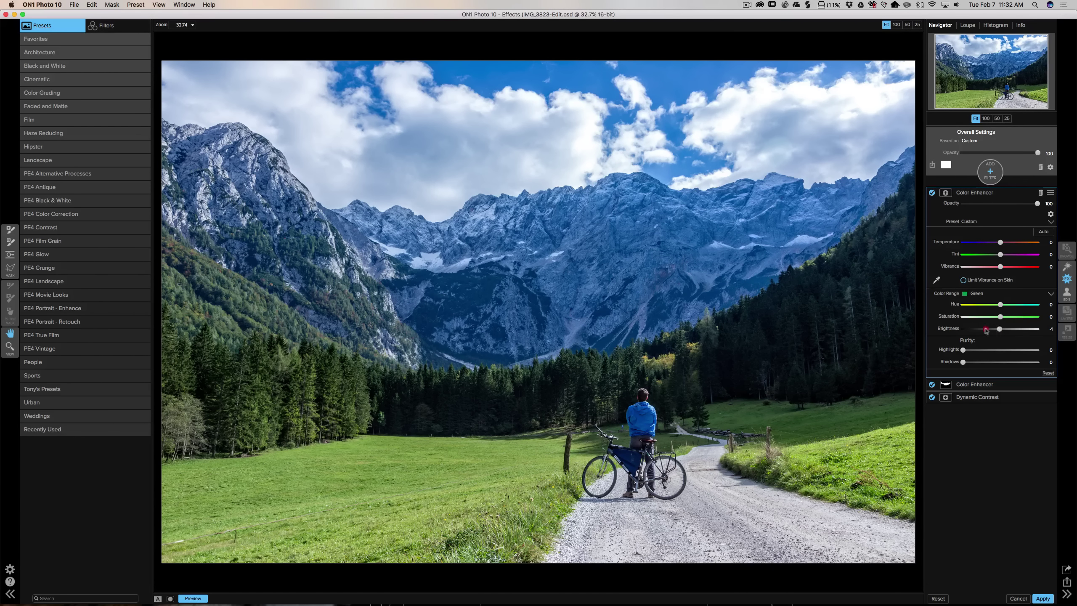
{"action": "left_click_drag", "start_coordinate": [984, 331], "coordinate": [958, 330]}
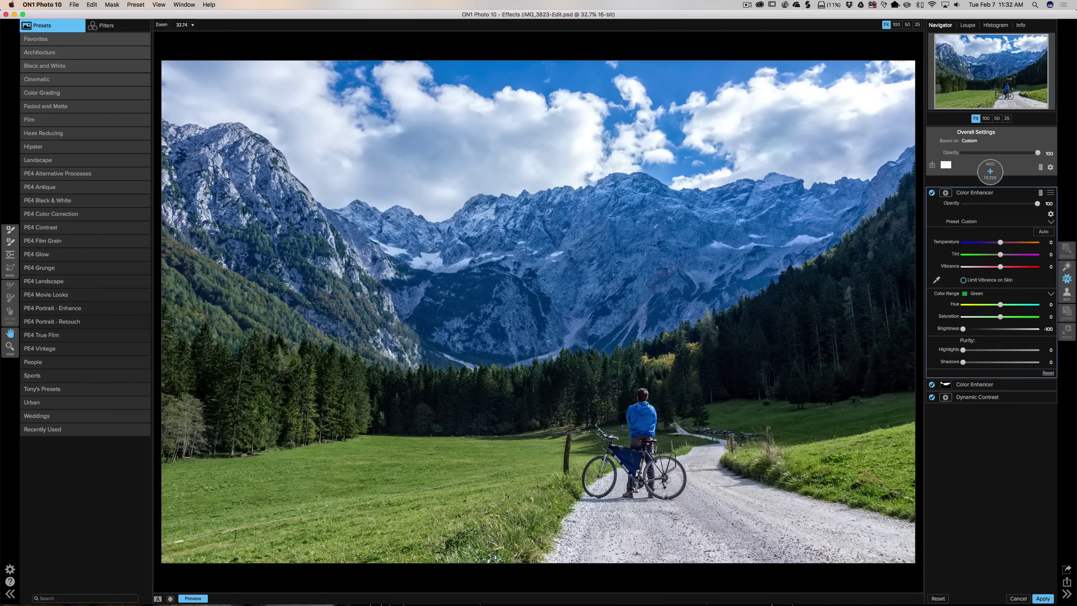
Toggle the green darkening on and off for a before/after comparison, then collapse it
{"action": "left_click", "coordinate": [931, 193]}
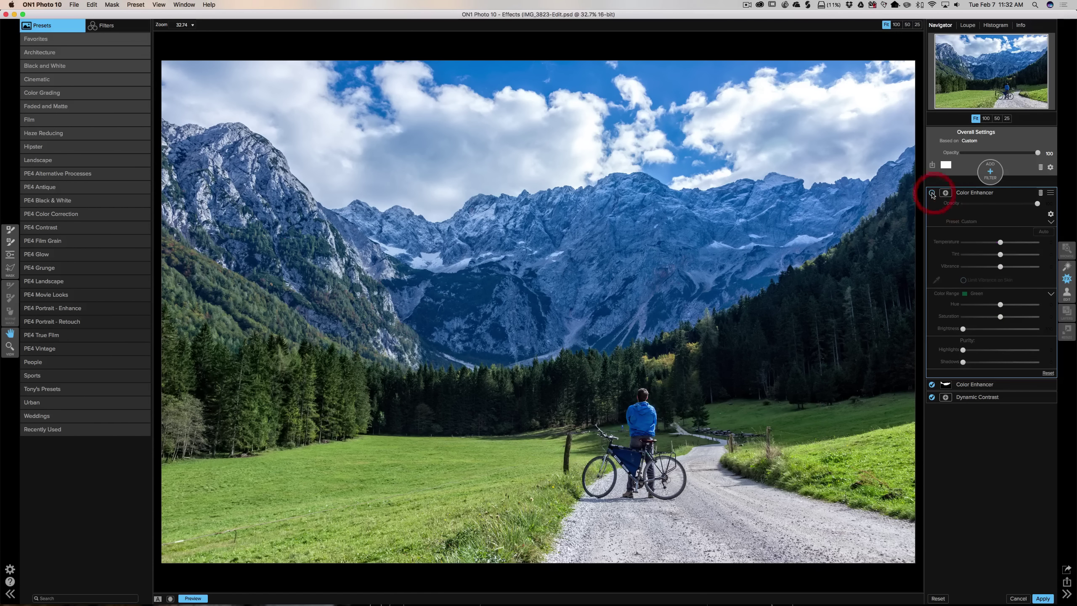
{"action": "left_click", "coordinate": [931, 192]}
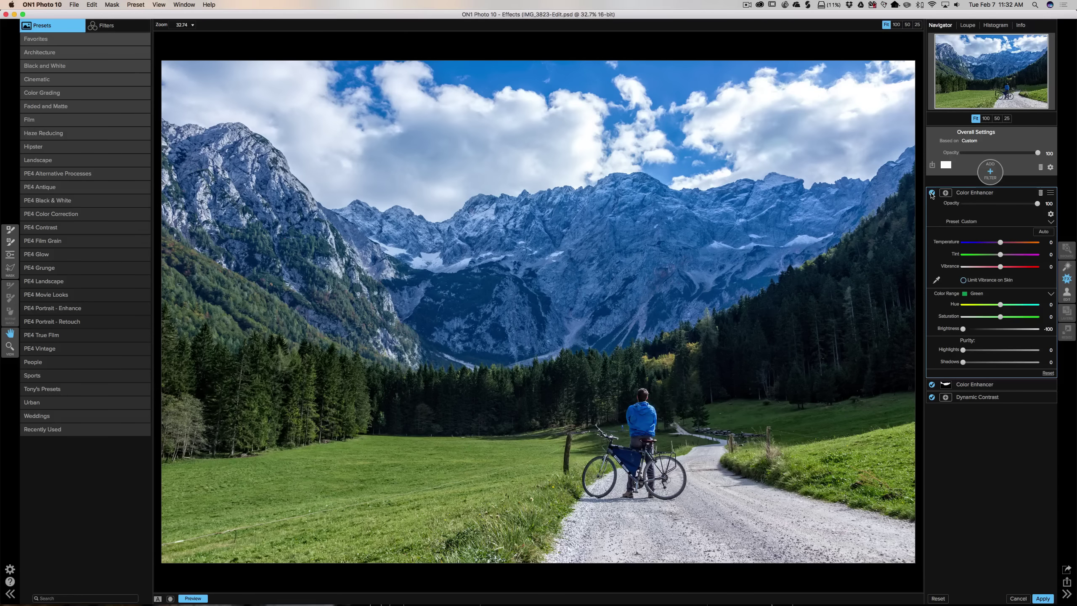
{"action": "left_click", "coordinate": [931, 193]}
{"action": "left_click", "coordinate": [931, 192]}
{"action": "left_click", "coordinate": [931, 193]}
{"action": "left_click", "coordinate": [931, 192]}
{"action": "left_click", "coordinate": [1003, 193]}
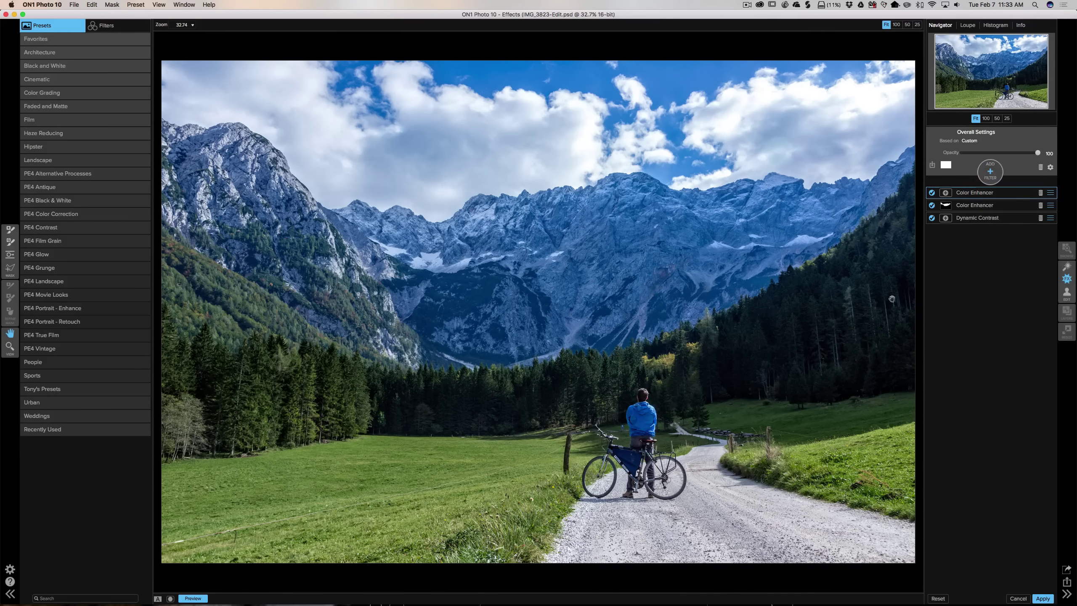
{"action": "left_click", "coordinate": [990, 172]}
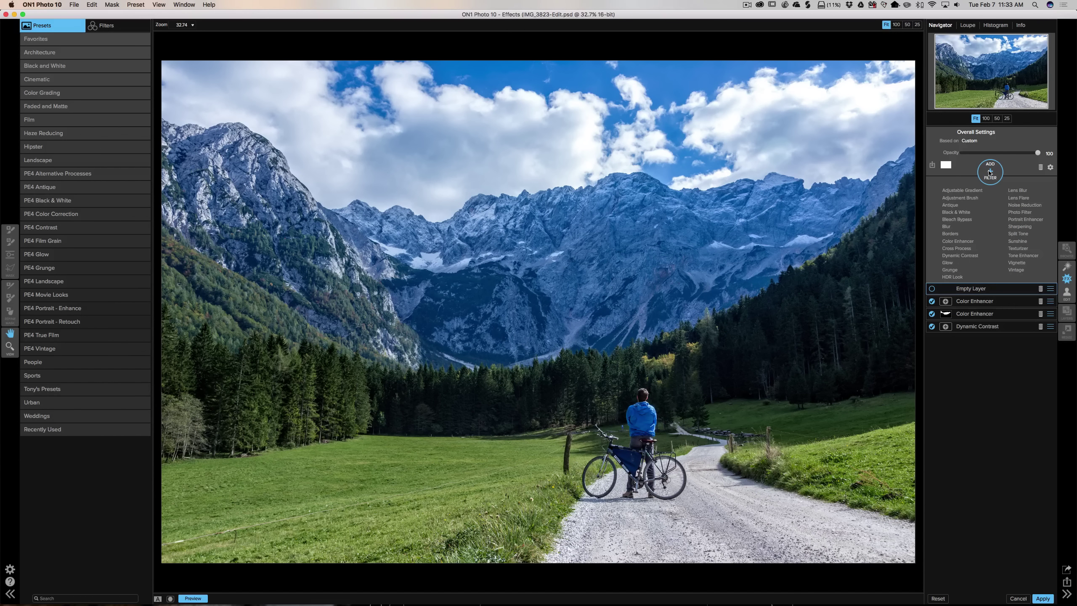
{"action": "left_click", "coordinate": [1023, 256]}
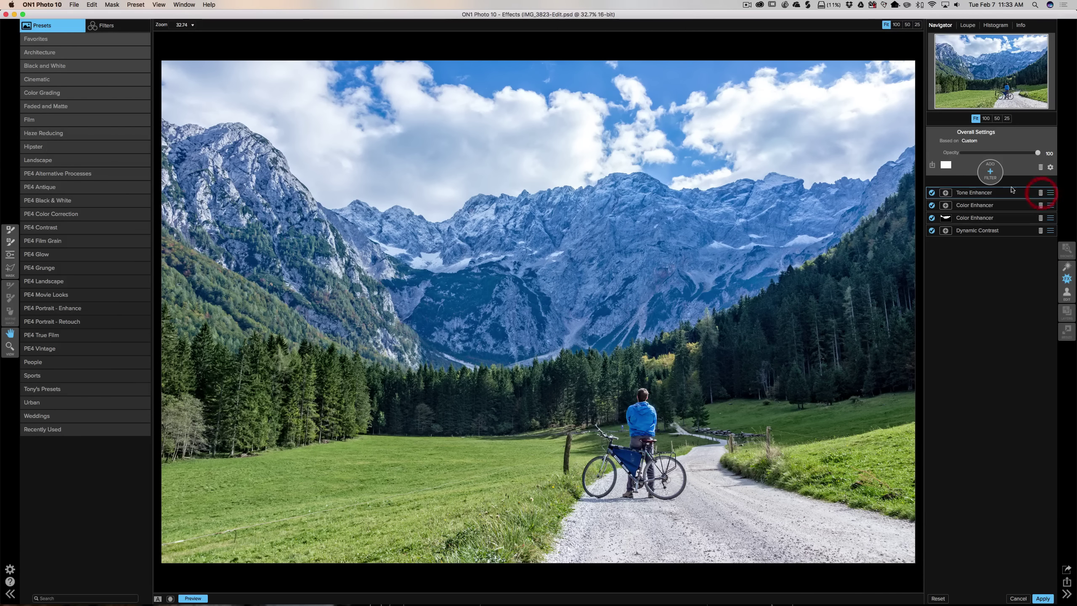
{"action": "left_click", "coordinate": [1039, 193]}
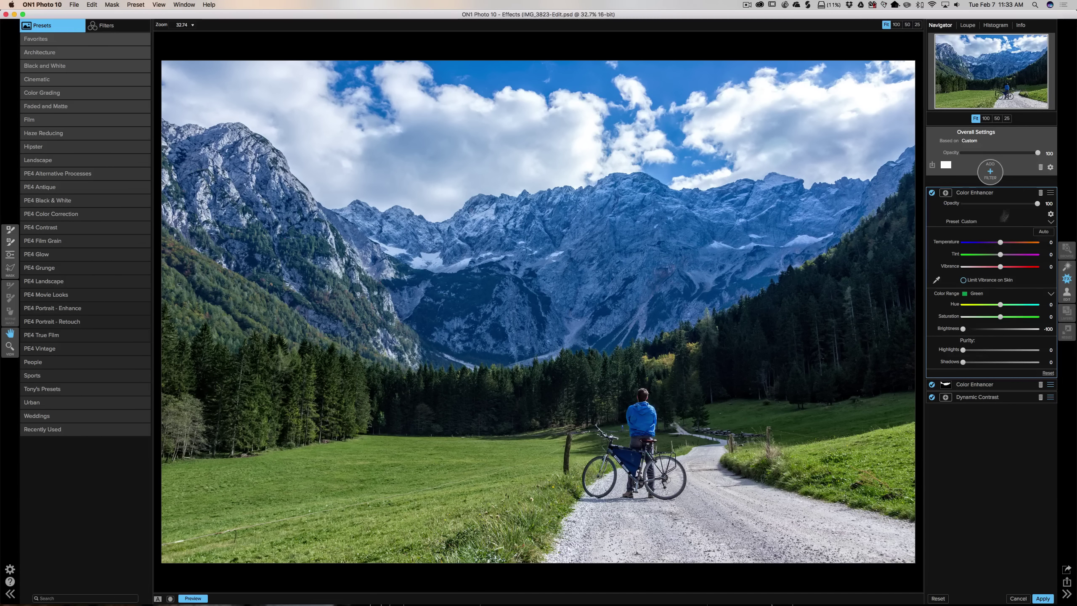
Mask the green-darkening Color Enhancer, painting areas out with a size-400 Paint Out brush
{"action": "left_click", "coordinate": [944, 193]}
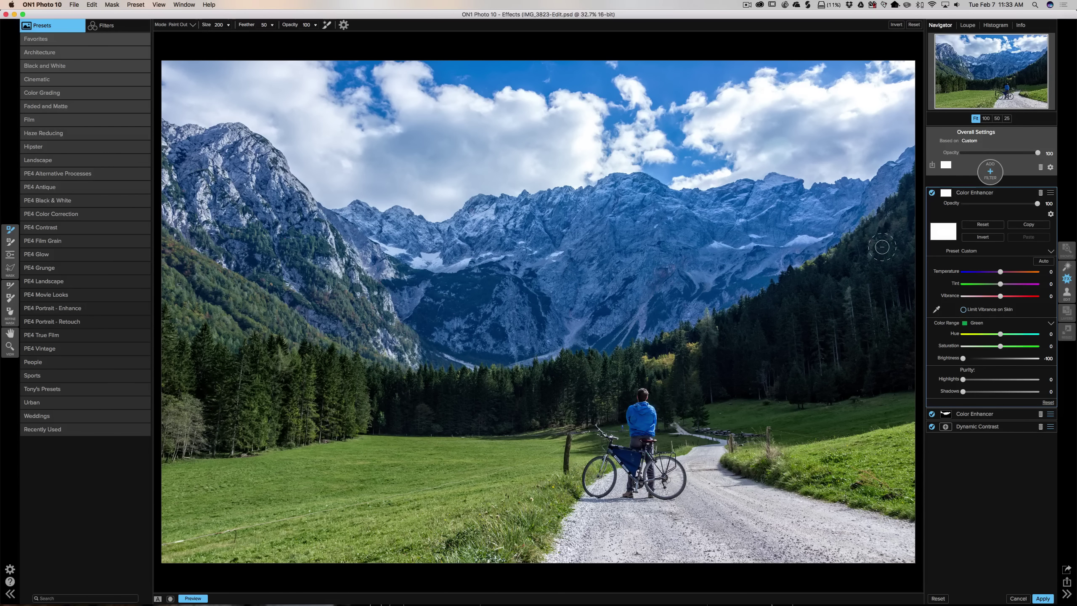
{"action": "key", "text": "]"}
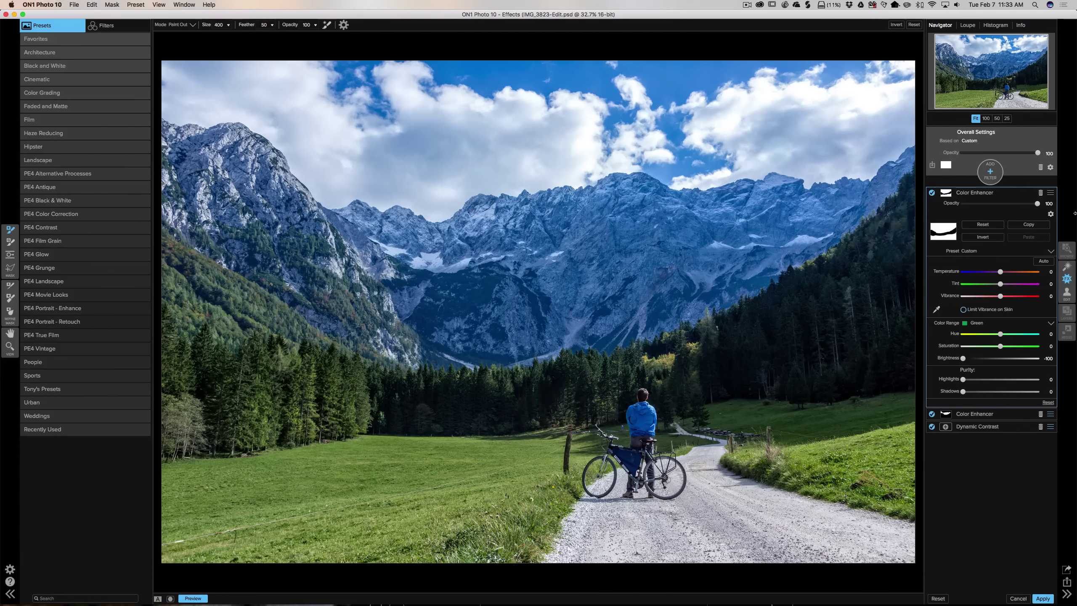
{"action": "left_click", "coordinate": [1016, 193]}
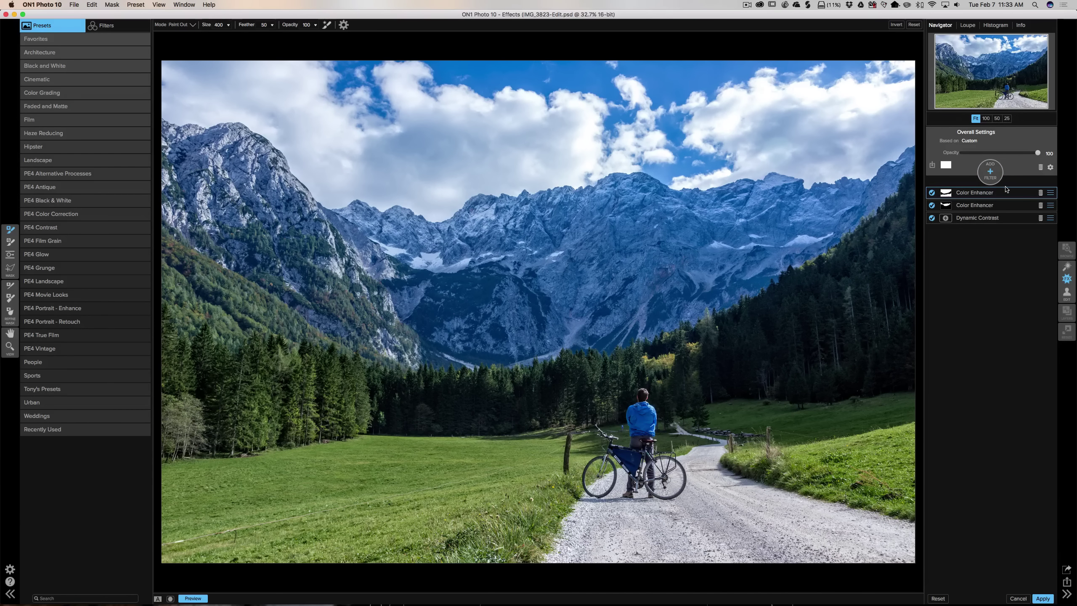
Add a Vignette filter using the Strong preset on top of the filter stack
{"action": "left_click", "coordinate": [990, 173]}
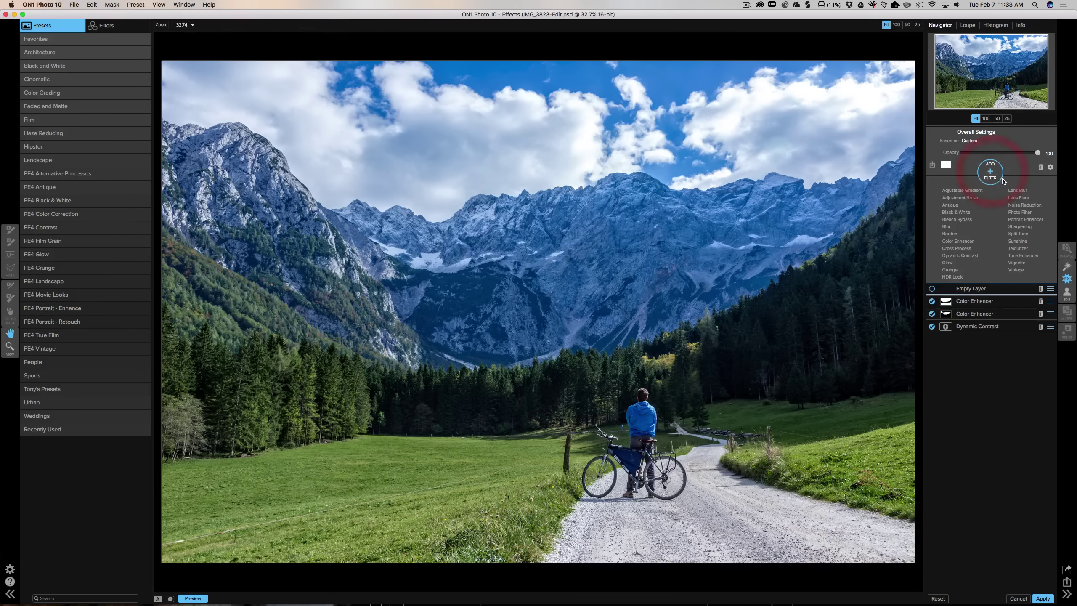
{"action": "left_click", "coordinate": [1015, 262]}
{"action": "left_click", "coordinate": [1001, 193]}
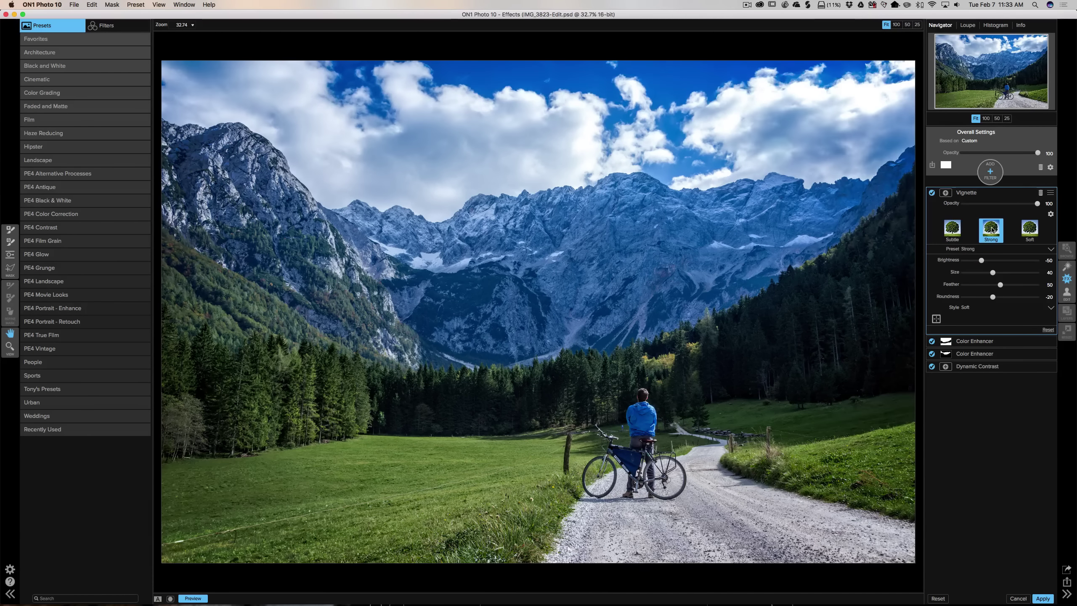
{"action": "left_click", "coordinate": [998, 193]}
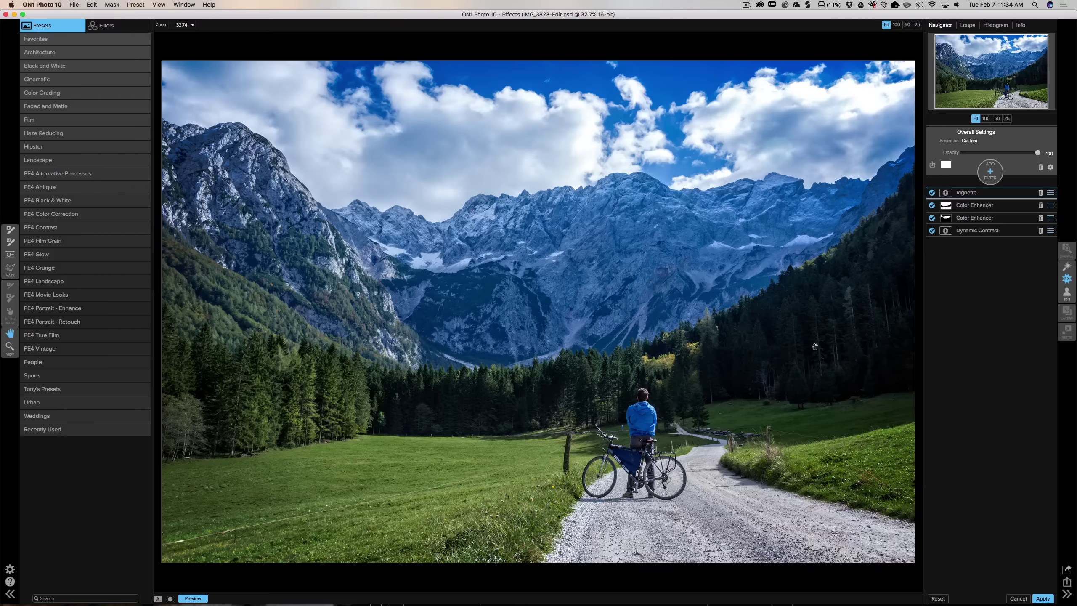
Add a Tone Enhancer filter with Auto turned off and Shadows raised to 28
{"action": "left_click", "coordinate": [990, 173]}
{"action": "left_click", "coordinate": [1018, 255]}
{"action": "left_click", "coordinate": [1012, 195]}
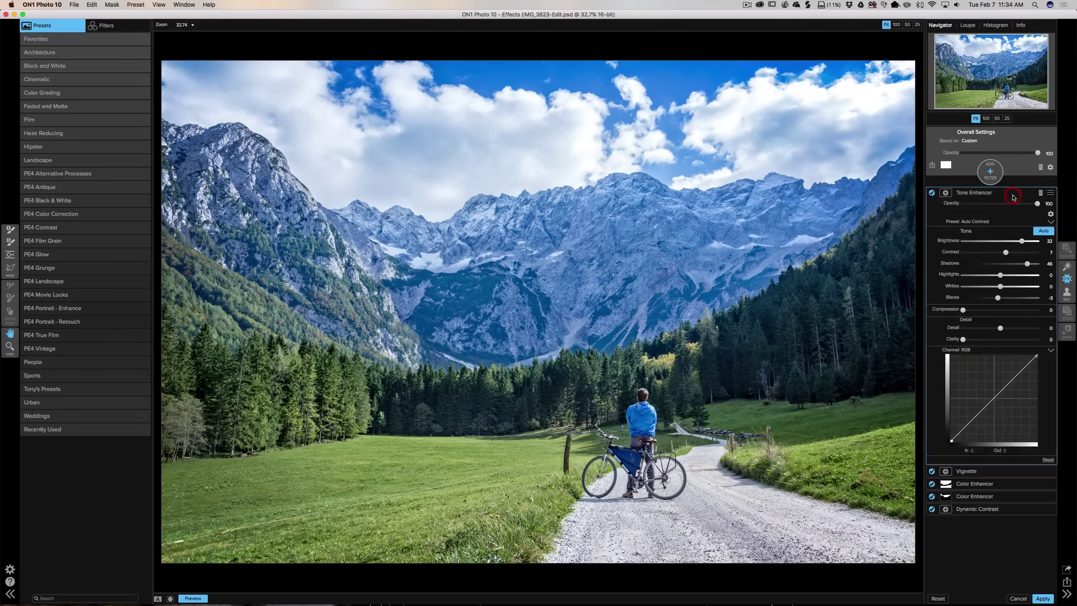
{"action": "left_click", "coordinate": [1036, 233]}
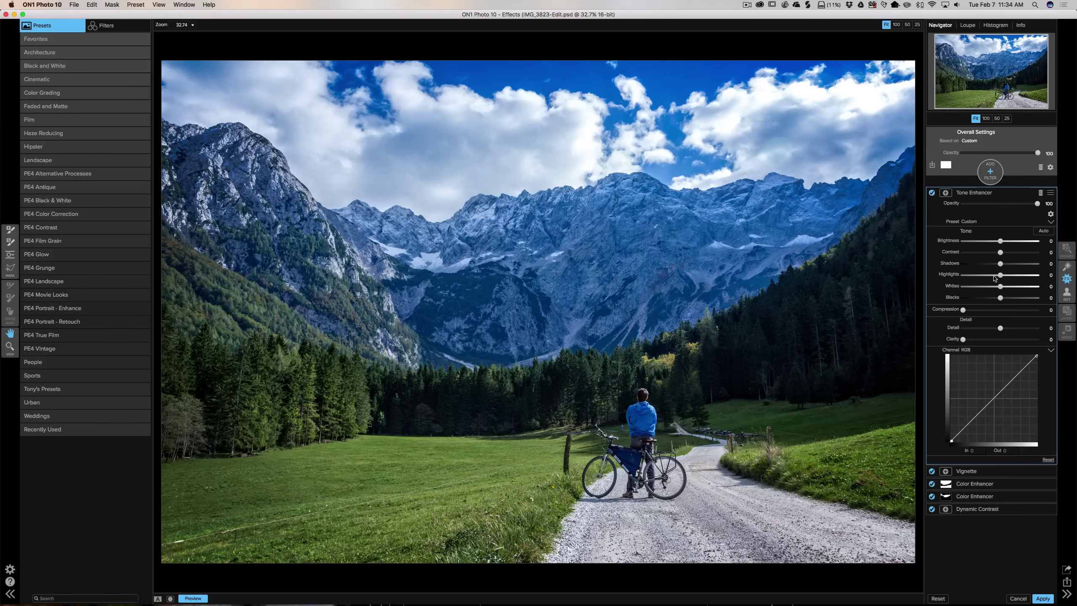
{"action": "left_click_drag", "start_coordinate": [1022, 265], "coordinate": [1020, 265]}
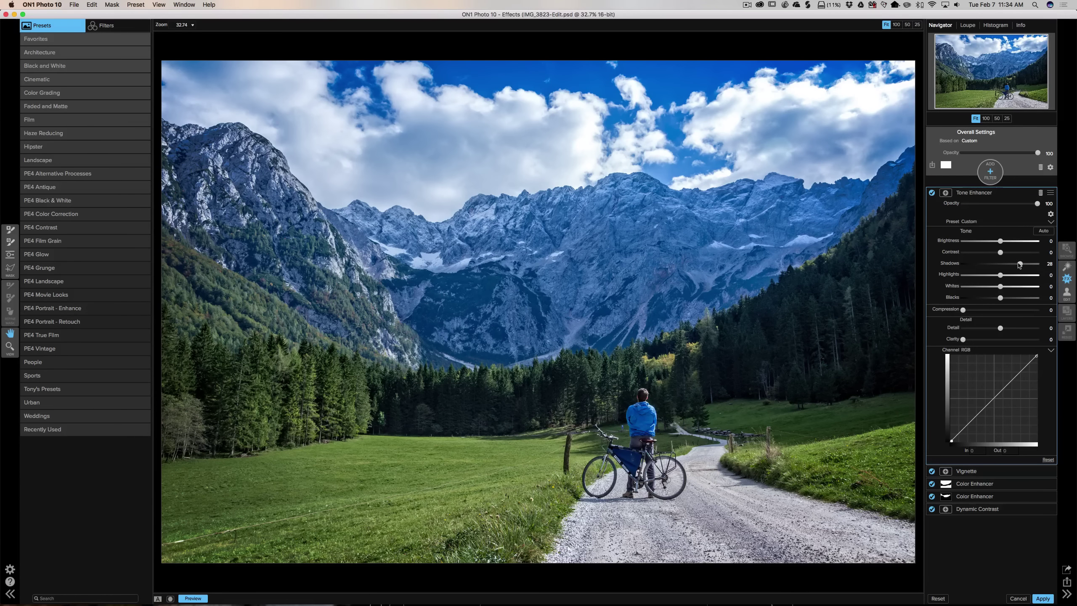
Give the Tone Enhancer an inverted mask and paint the shadow lift onto the right-hand and central forest
{"action": "left_click", "coordinate": [945, 193]}
{"action": "left_click", "coordinate": [983, 238]}
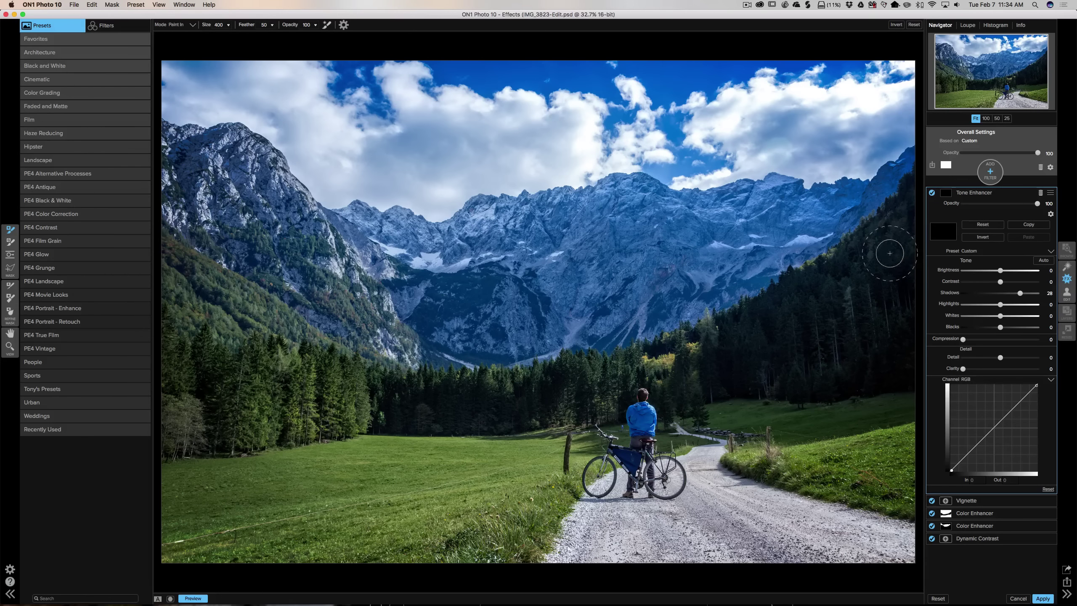
{"action": "mouse_move", "coordinate": [889, 253]}
{"action": "left_mouse_down"}
{"action": "mouse_move", "coordinate": [772, 325]}
{"action": "mouse_move", "coordinate": [890, 302]}
{"action": "mouse_move", "coordinate": [825, 350]}
{"action": "mouse_move", "coordinate": [749, 365]}
{"action": "mouse_move", "coordinate": [881, 362]}
{"action": "mouse_move", "coordinate": [918, 349]}
{"action": "mouse_move", "coordinate": [879, 361]}
{"action": "mouse_move", "coordinate": [698, 352]}
{"action": "mouse_move", "coordinate": [692, 361]}
{"action": "mouse_move", "coordinate": [722, 369]}
{"action": "left_mouse_up"}
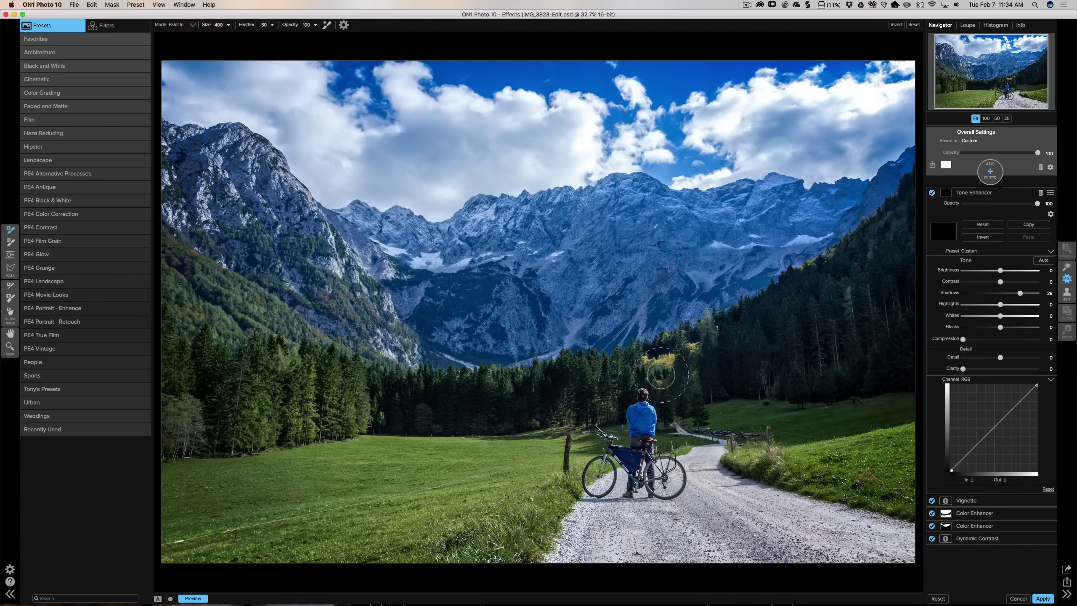
{"action": "left_click", "coordinate": [897, 259]}
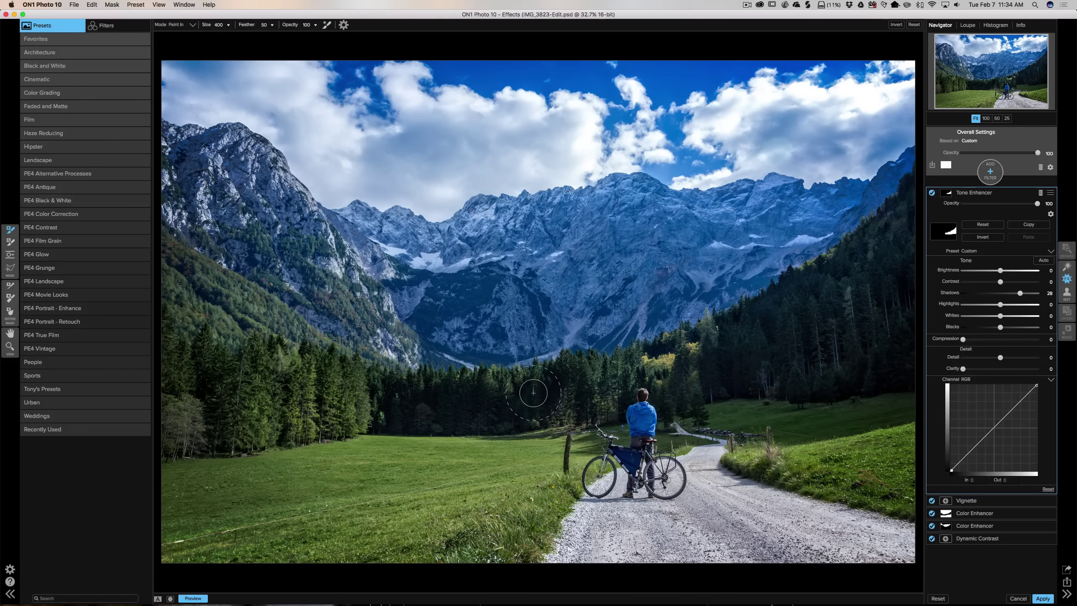
{"action": "key", "text": "bracketleft"}
{"action": "key", "text": "bracketleft"}
{"action": "key", "text": "bracketleft"}
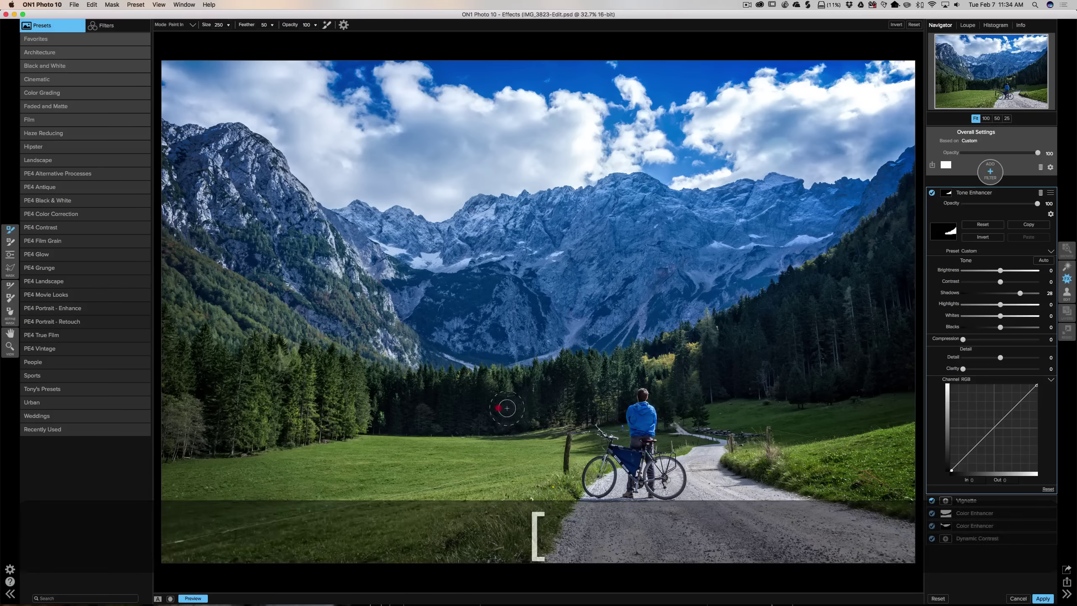
{"action": "left_click_drag", "start_coordinate": [500, 406], "coordinate": [381, 402]}
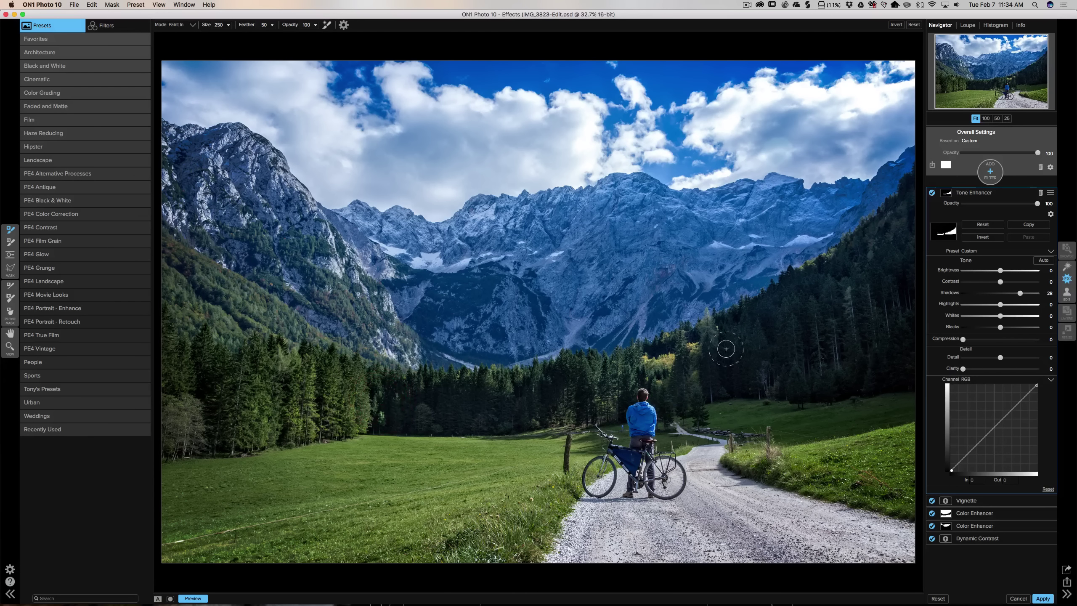
Move Vignette above Tone Enhancer and apply the five filters back to Lightroom
{"action": "left_click", "coordinate": [1000, 192]}
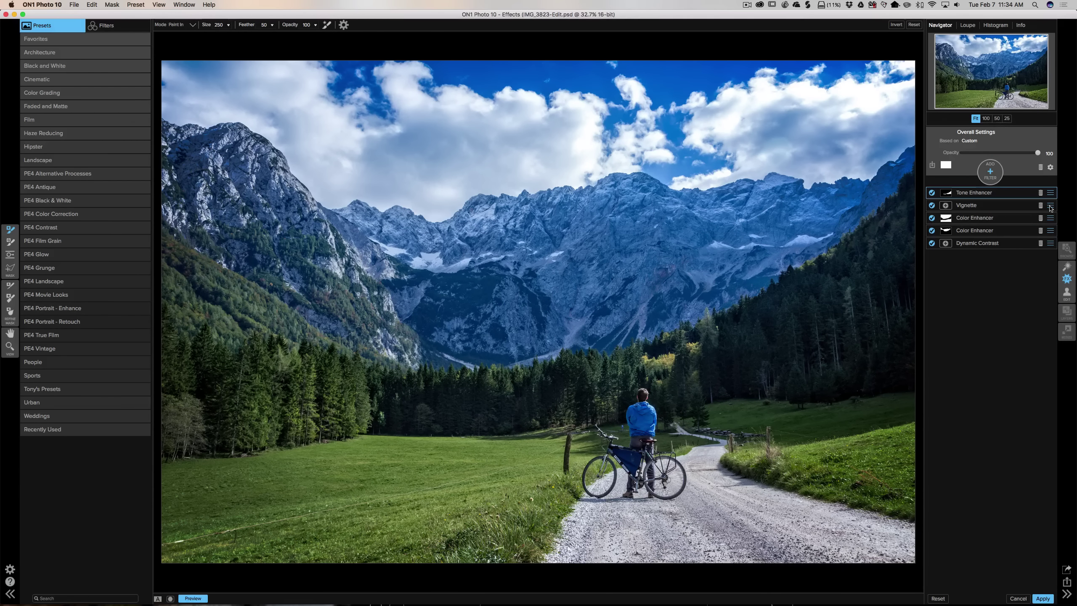
{"action": "left_click_drag", "start_coordinate": [1050, 206], "coordinate": [988, 201]}
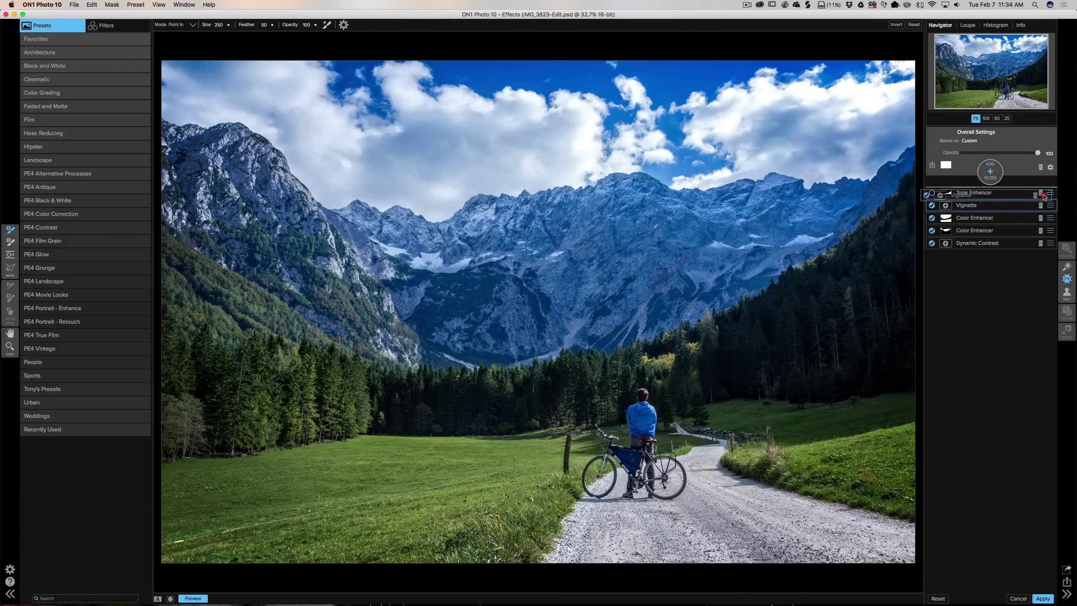
{"action": "left_click_drag", "start_coordinate": [1043, 195], "coordinate": [1045, 193]}
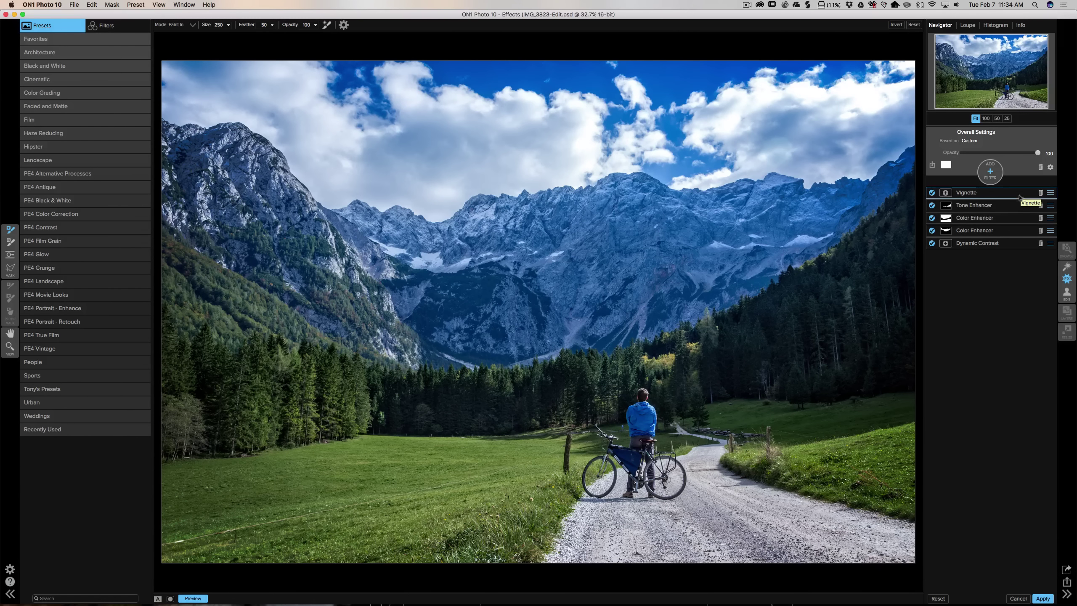
{"action": "left_click", "coordinate": [1043, 598]}
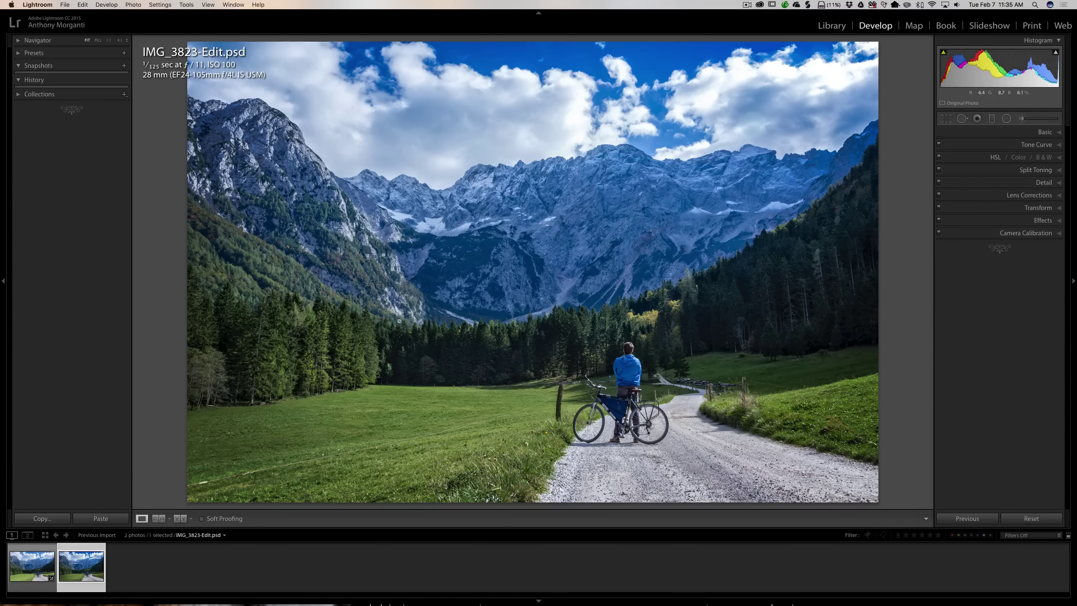
Compare IMG_3823.CR2 at its Import history state with IMG_3823-Edit.psd, ending on the PSD
{"action": "left_click", "coordinate": [27, 569]}
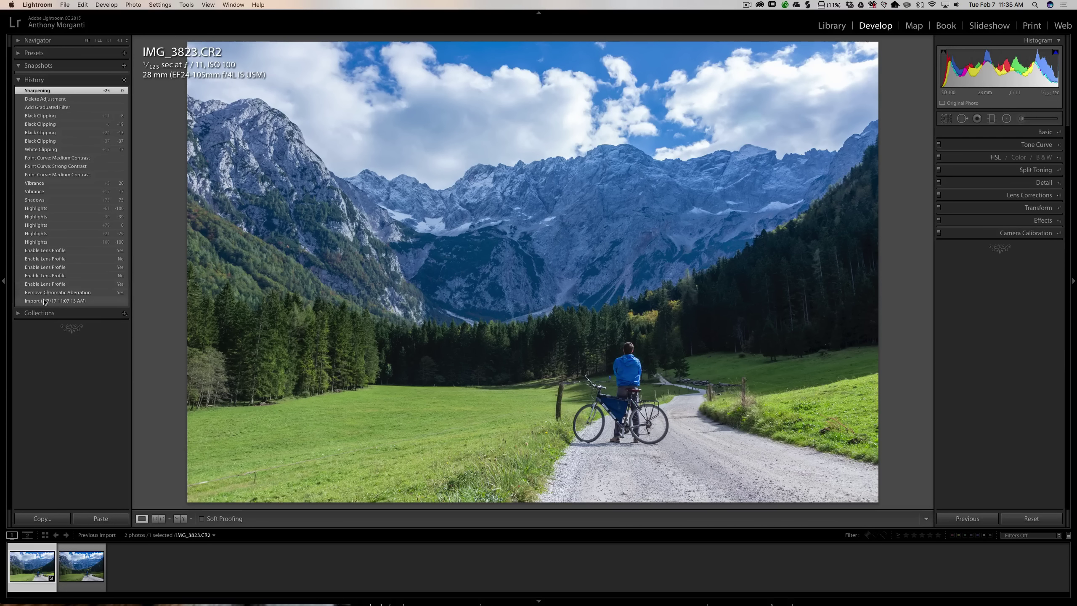
{"action": "left_click", "coordinate": [36, 301]}
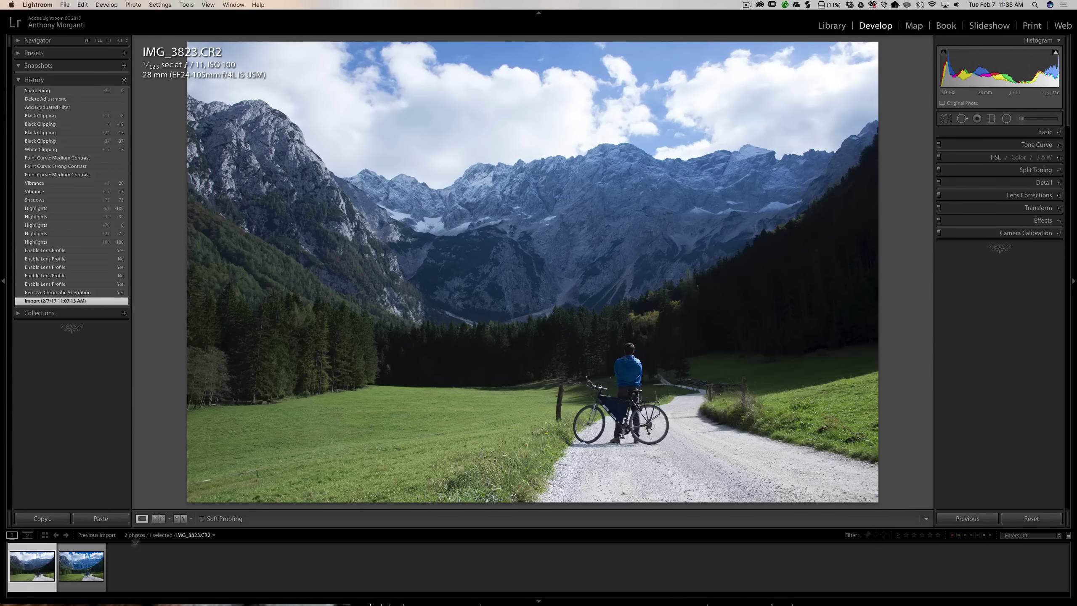
{"action": "left_click", "coordinate": [82, 568]}
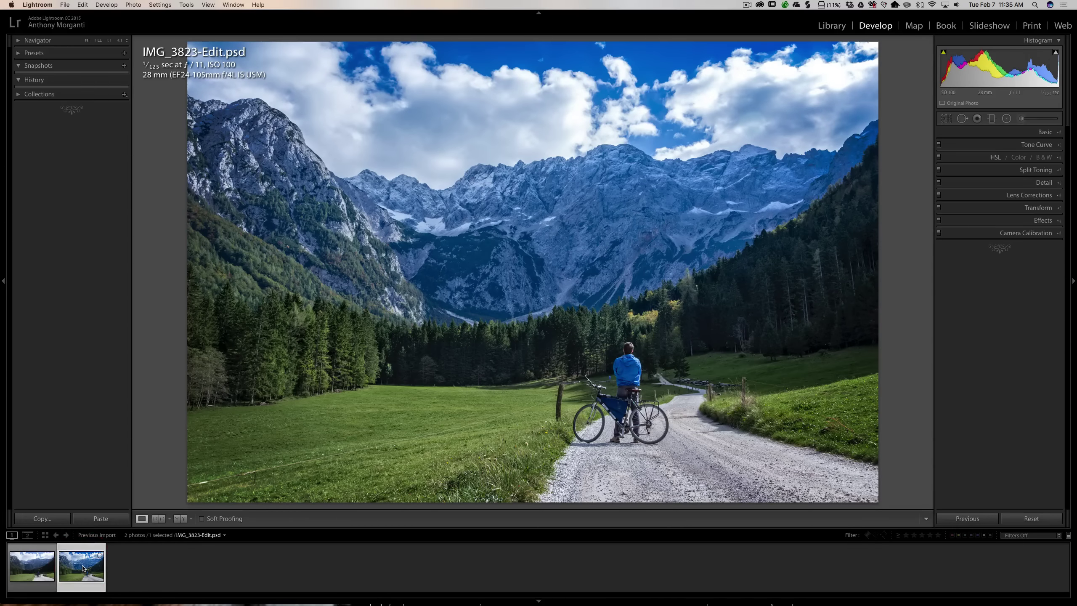
{"action": "left_click", "coordinate": [36, 568]}
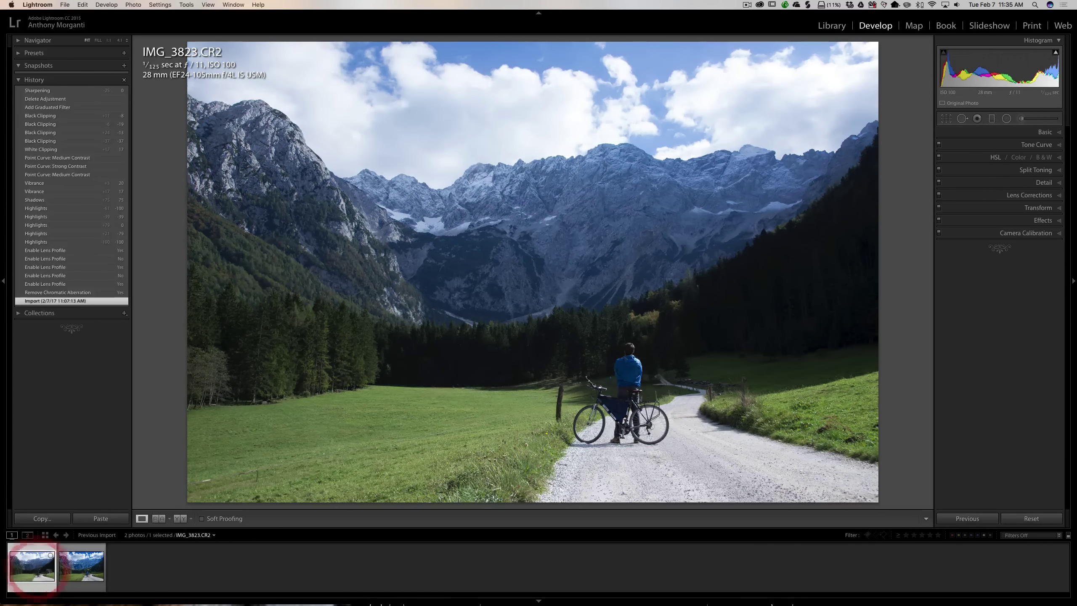
{"action": "left_click", "coordinate": [70, 571]}
{"action": "left_click", "coordinate": [16, 573]}
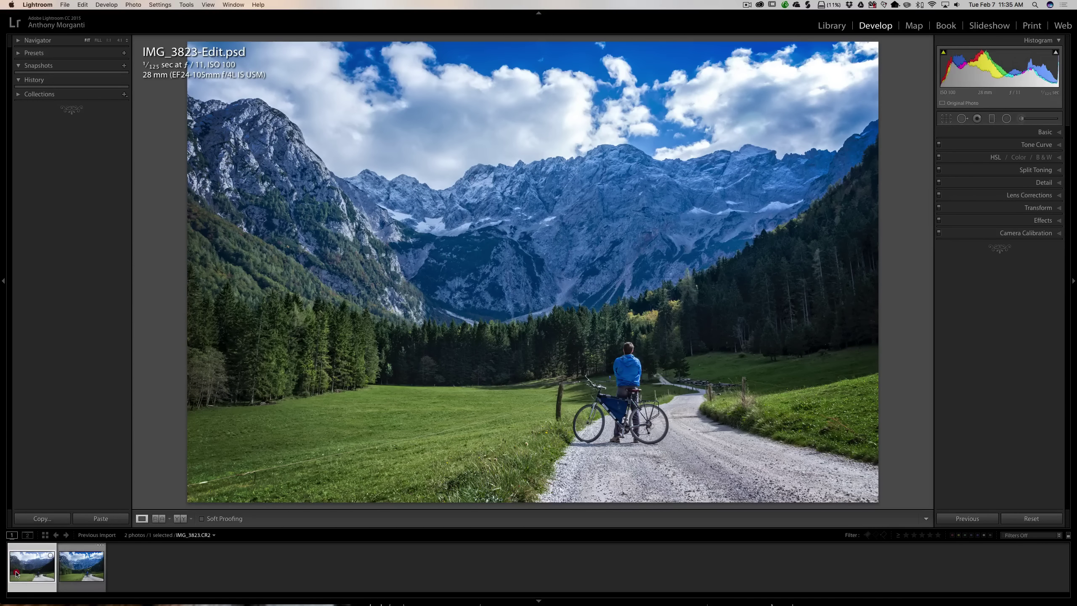
{"action": "left_click", "coordinate": [87, 569]}
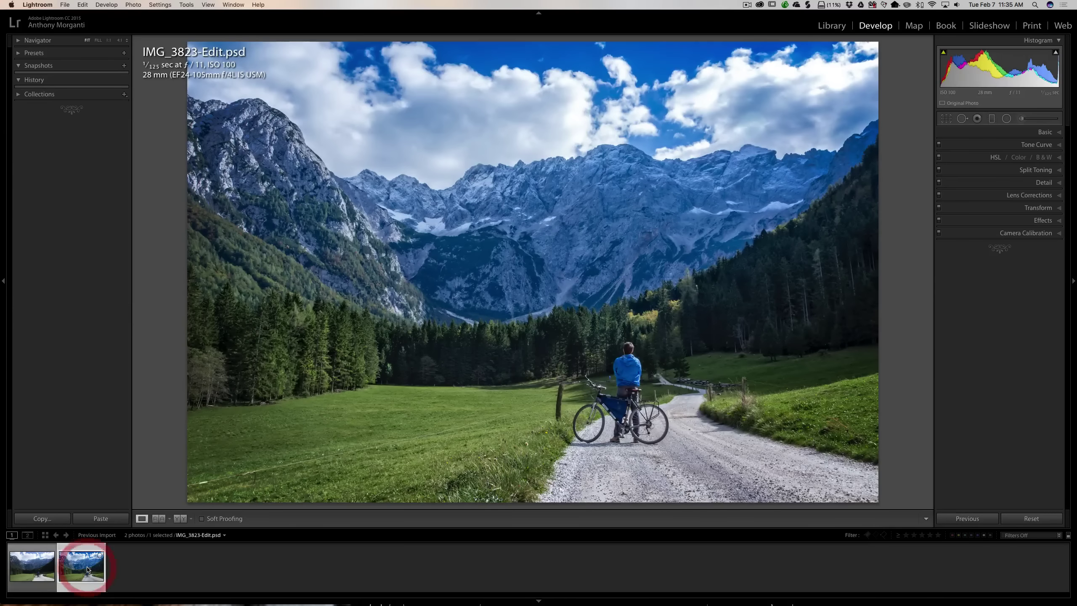